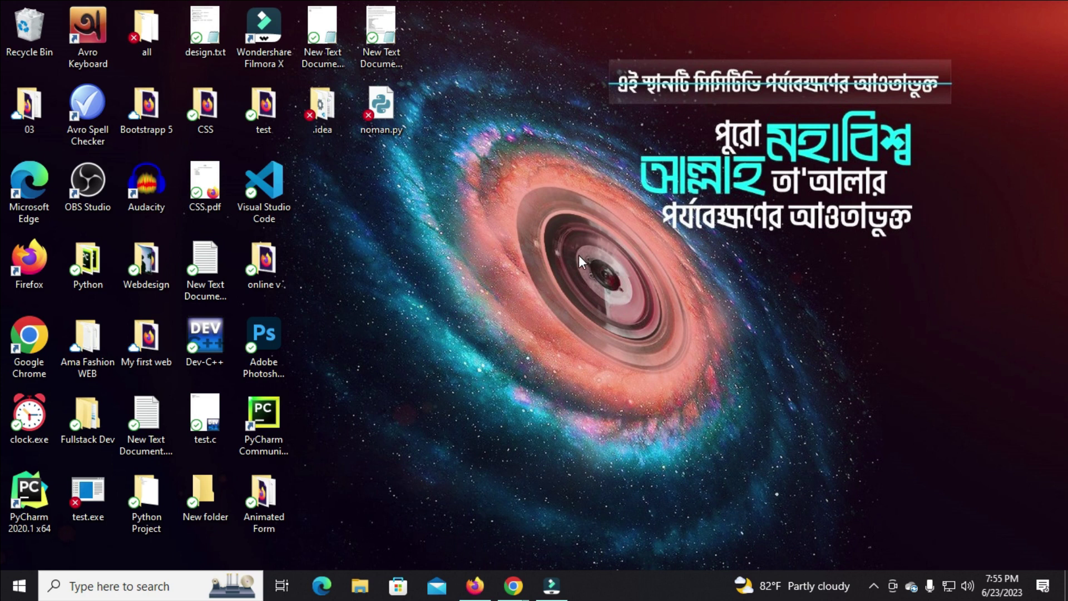
# Launch PyCharm Community Edition 2023.1.2 and start setting up a new project
pyautogui.click(122, 587)
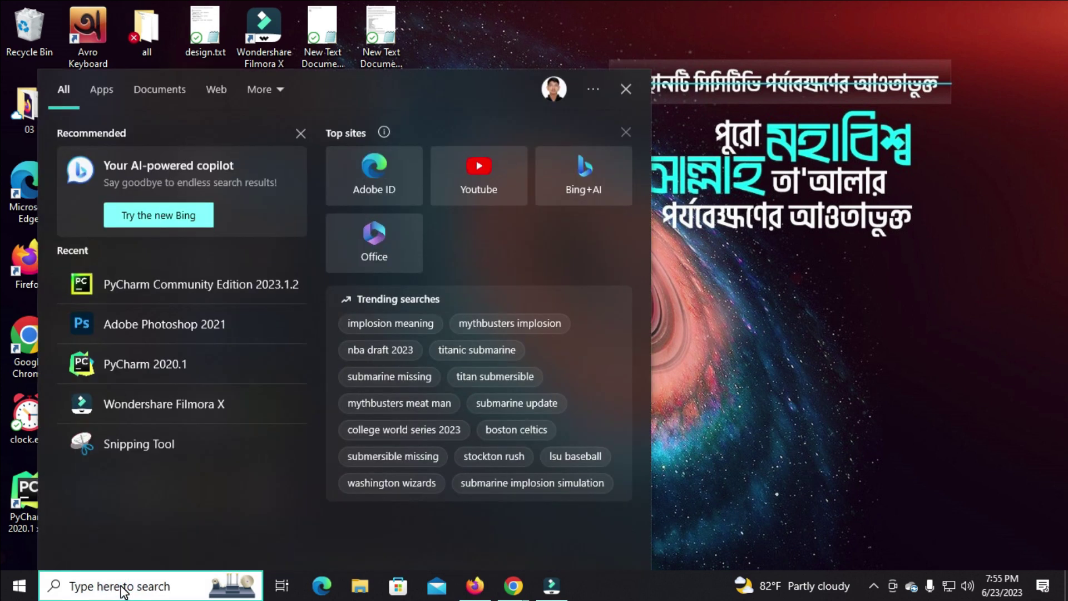
pyautogui.write('pycharm')
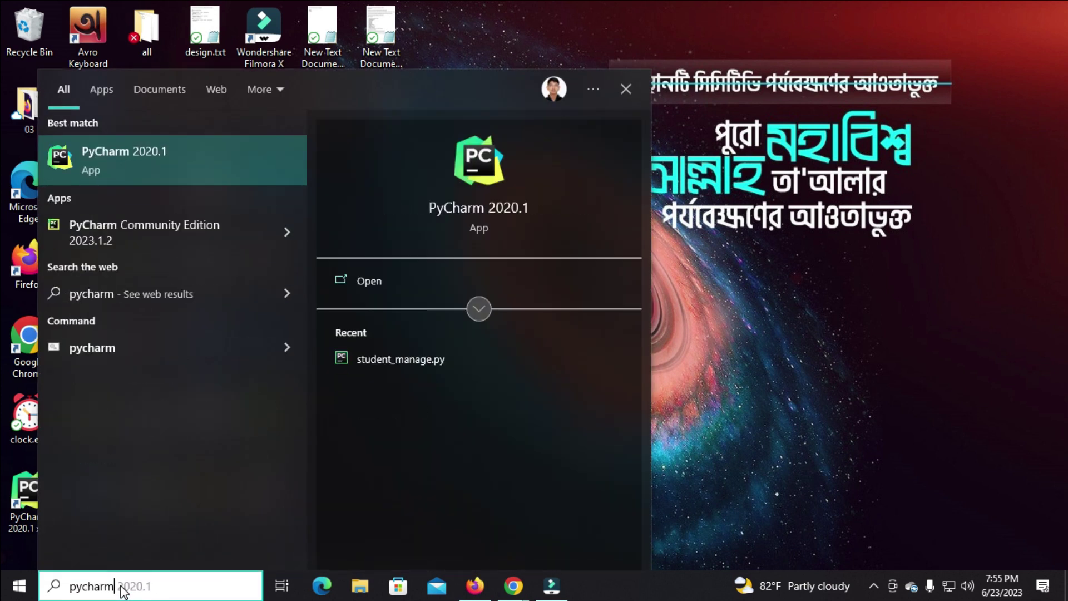
pyautogui.click(170, 238)
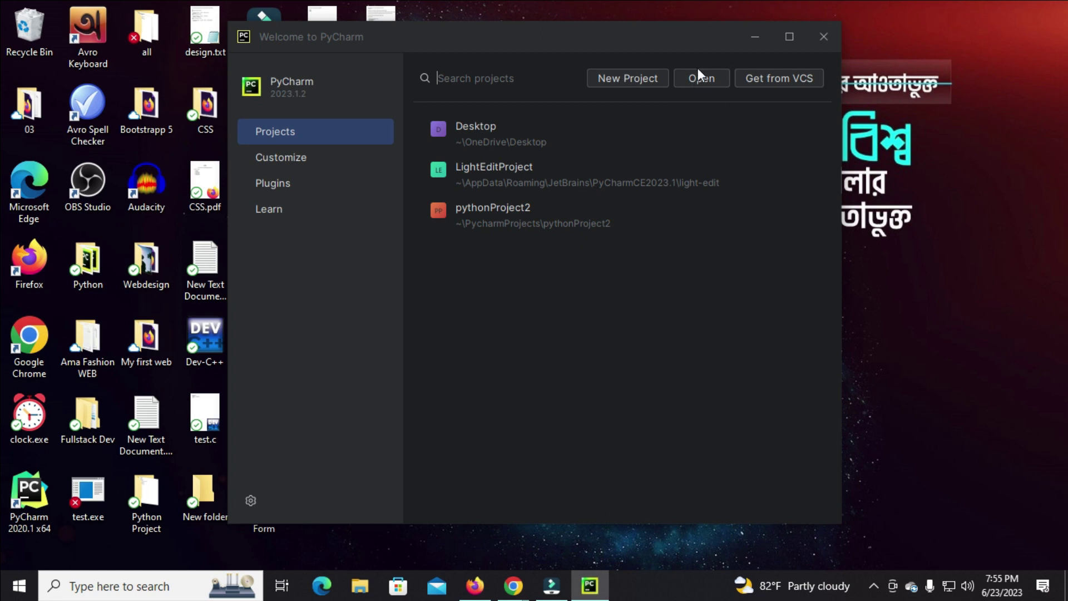
pyautogui.click(615, 78)
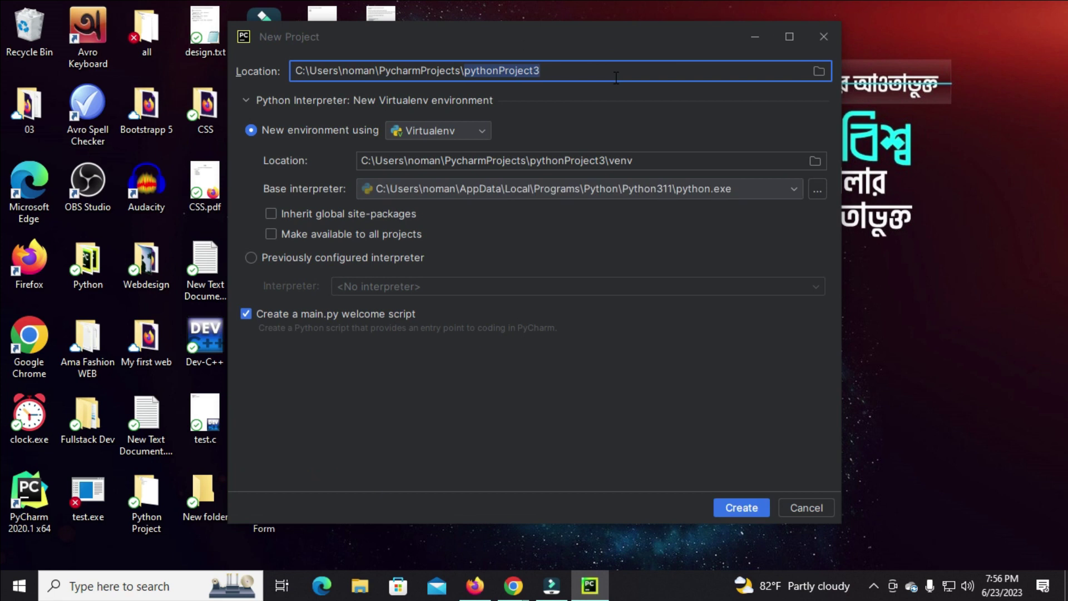
pyautogui.moveTo(297, 70); pyautogui.dragTo(558, 75)
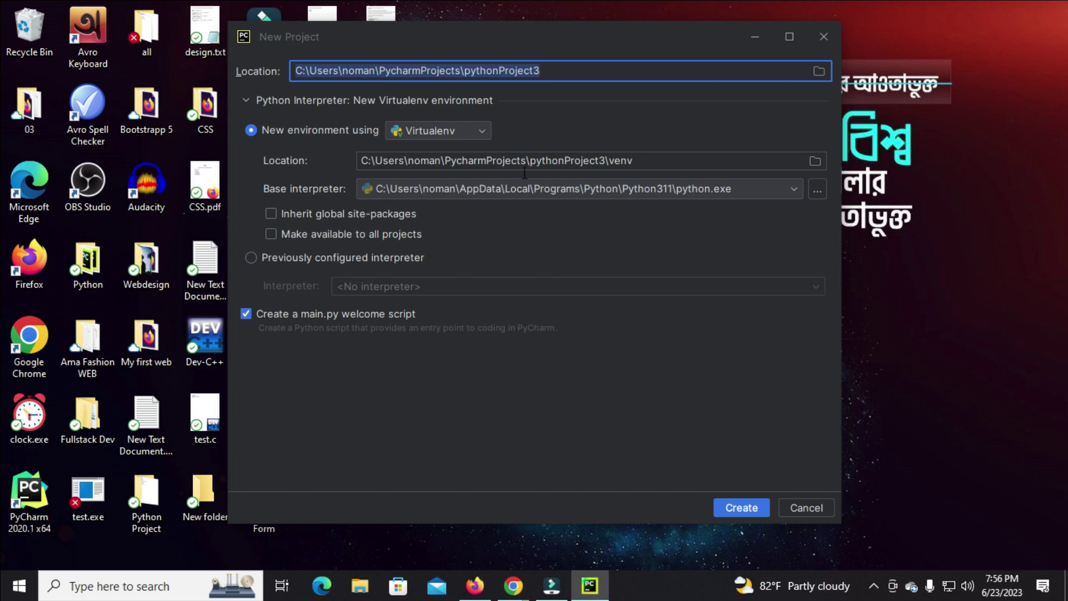
# Switch to File Explorer and delete the Python folder from Local Disk (D:)
pyautogui.click(360, 585)
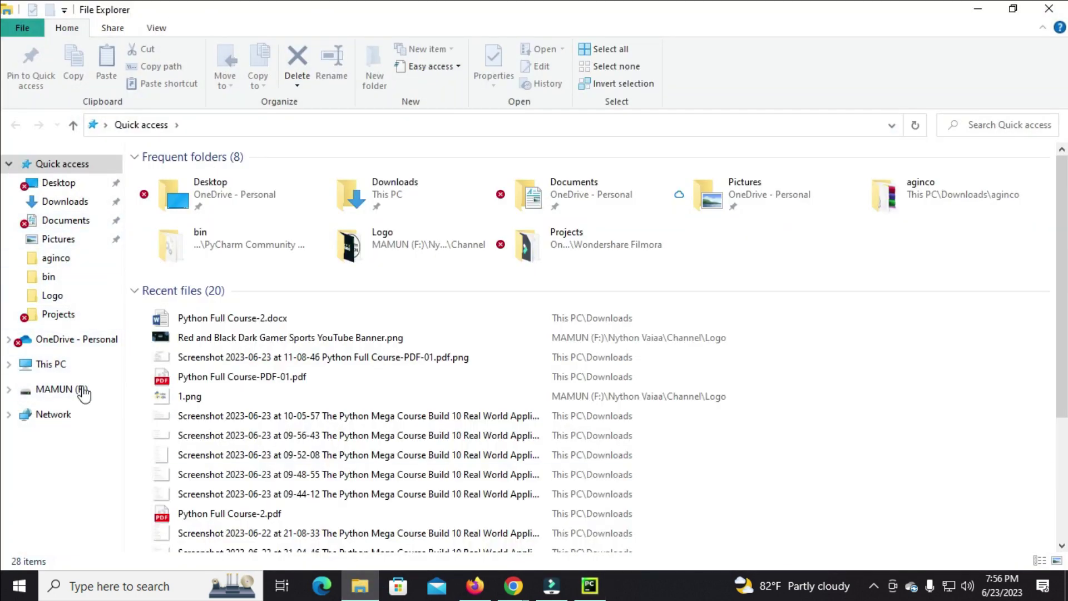
pyautogui.click(49, 365)
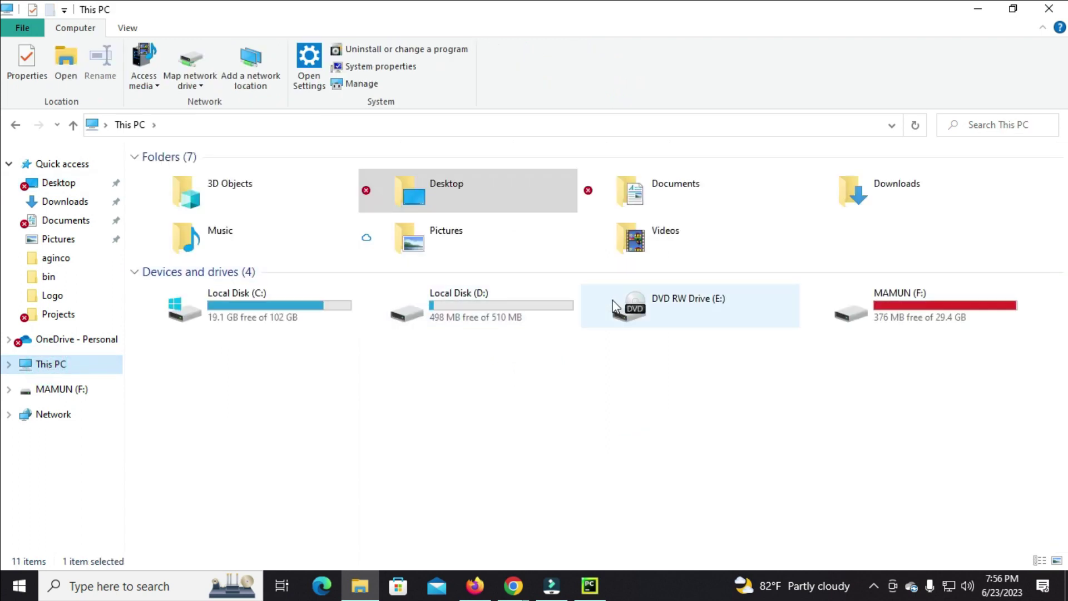
pyautogui.doubleClick(467, 309)
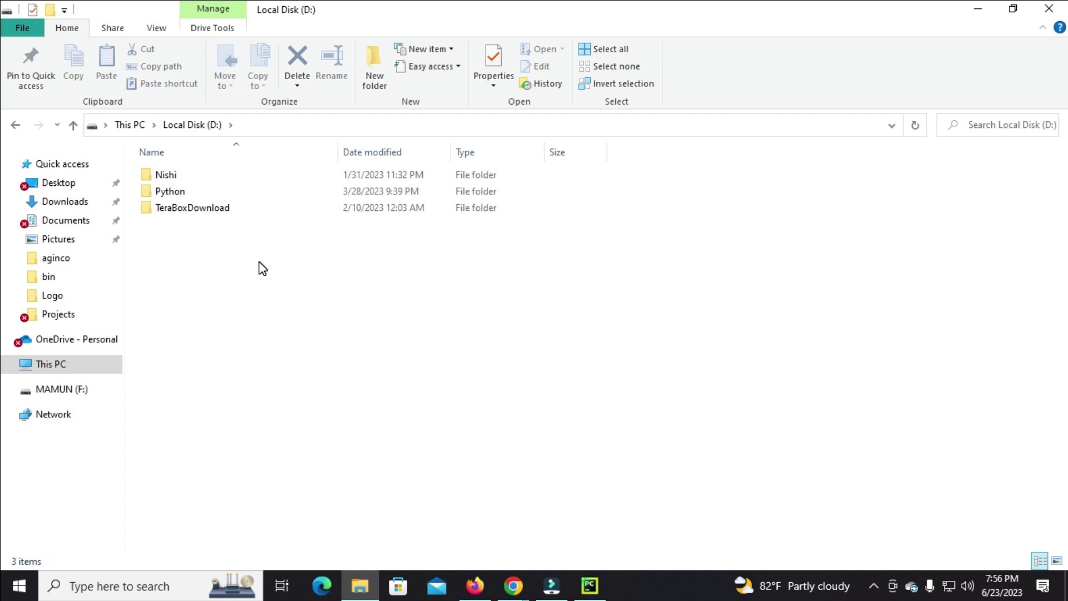
pyautogui.rightClick(212, 255)
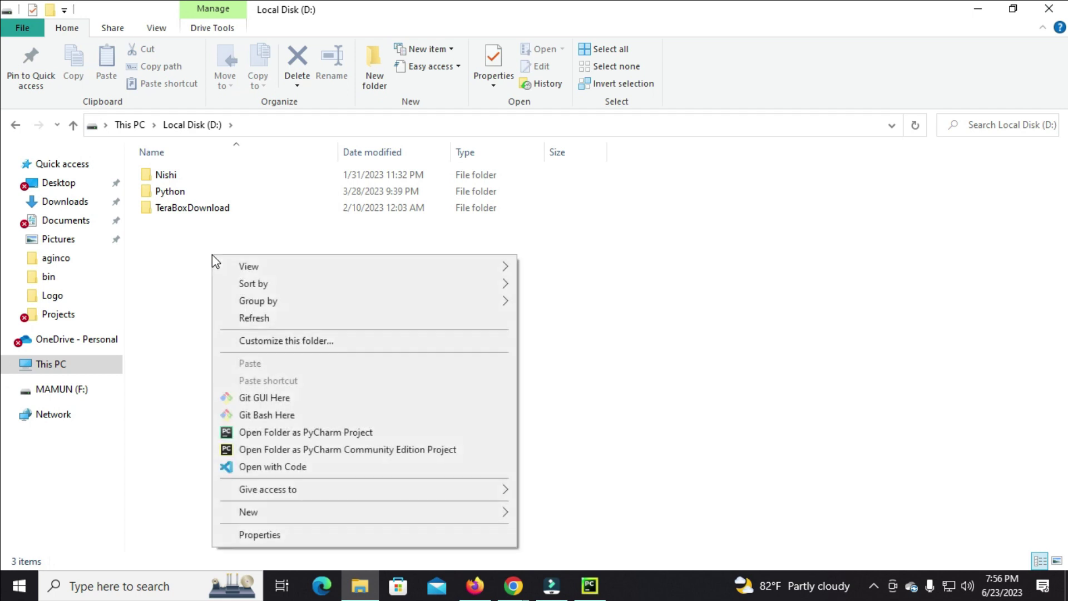
pyautogui.click(188, 198)
pyautogui.doubleClick(188, 197)
pyautogui.click(15, 126)
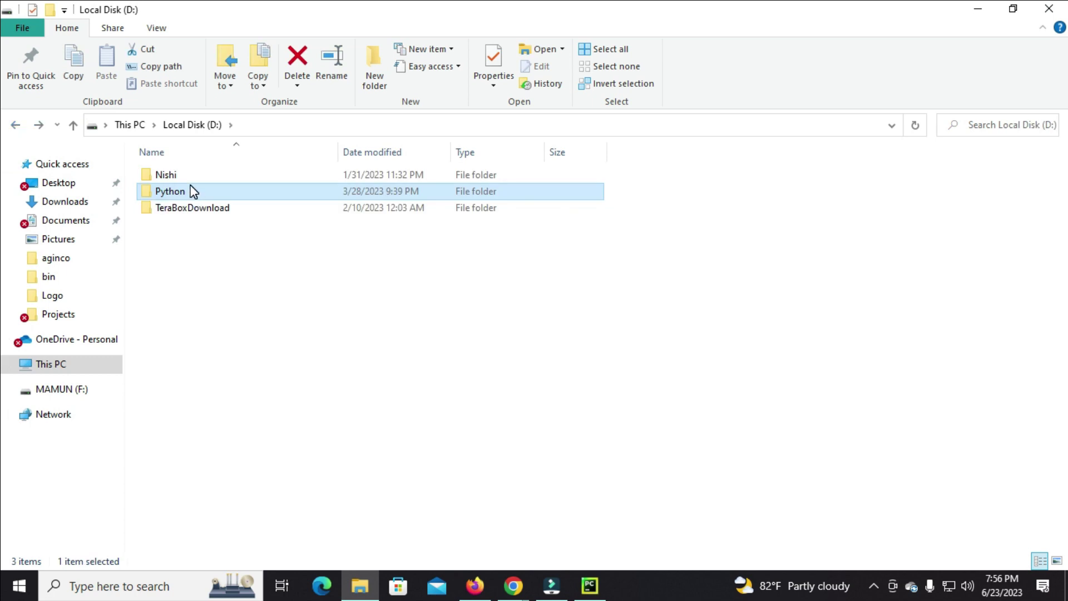
pyautogui.rightClick(191, 190)
pyautogui.click(250, 516)
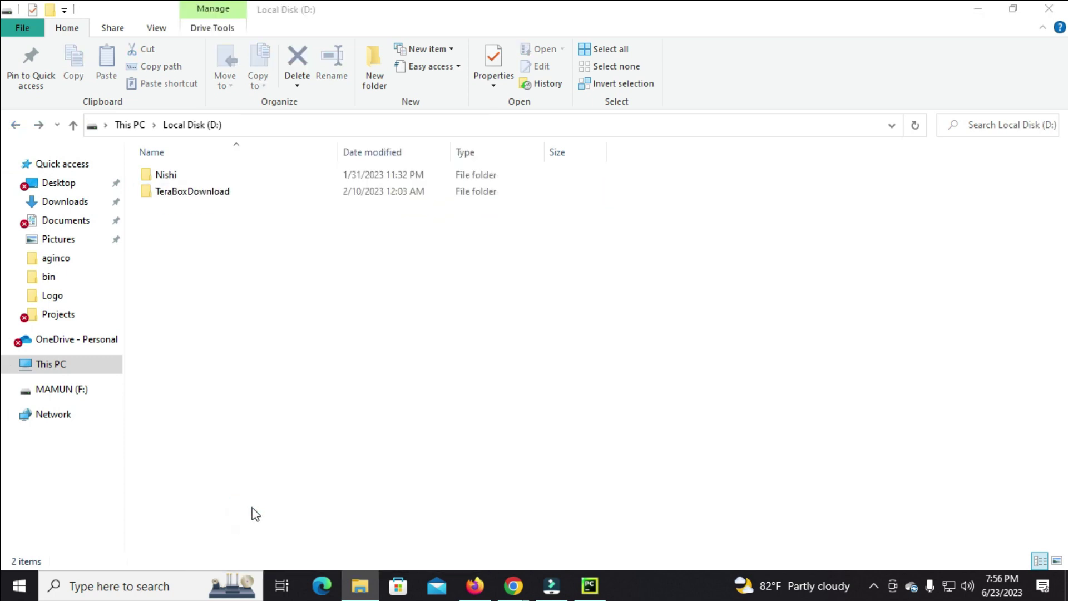
# Create a new folder named "Python Full Course" on Local Disk (D:)
pyautogui.rightClick(221, 235)
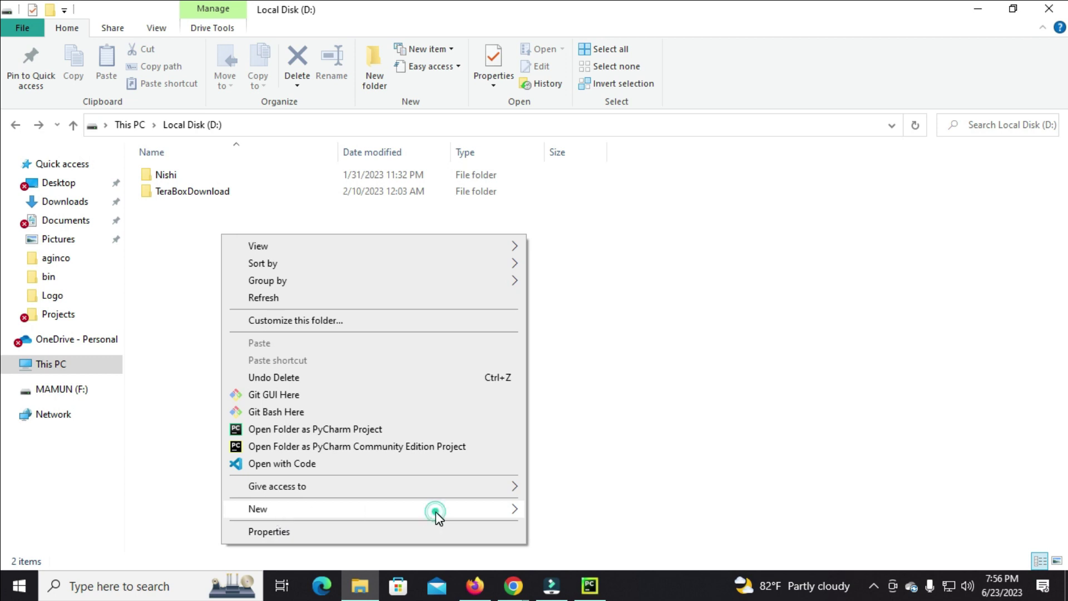
pyautogui.moveTo(474, 510)
pyautogui.click(564, 330)
pyautogui.press('BackSpace')
pyautogui.write('Python')
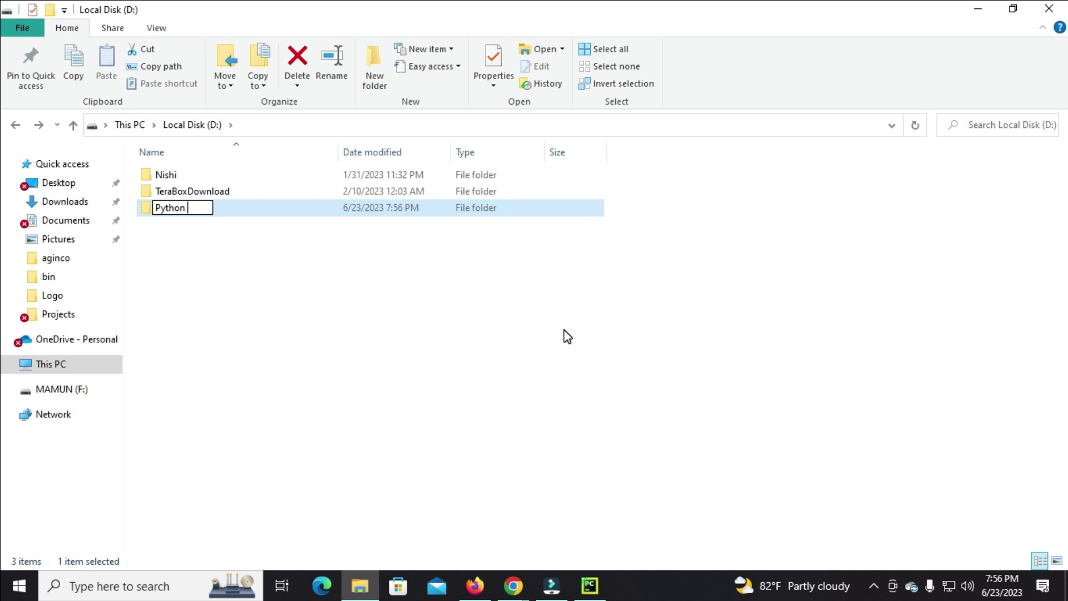
pyautogui.write(' Full Cou')
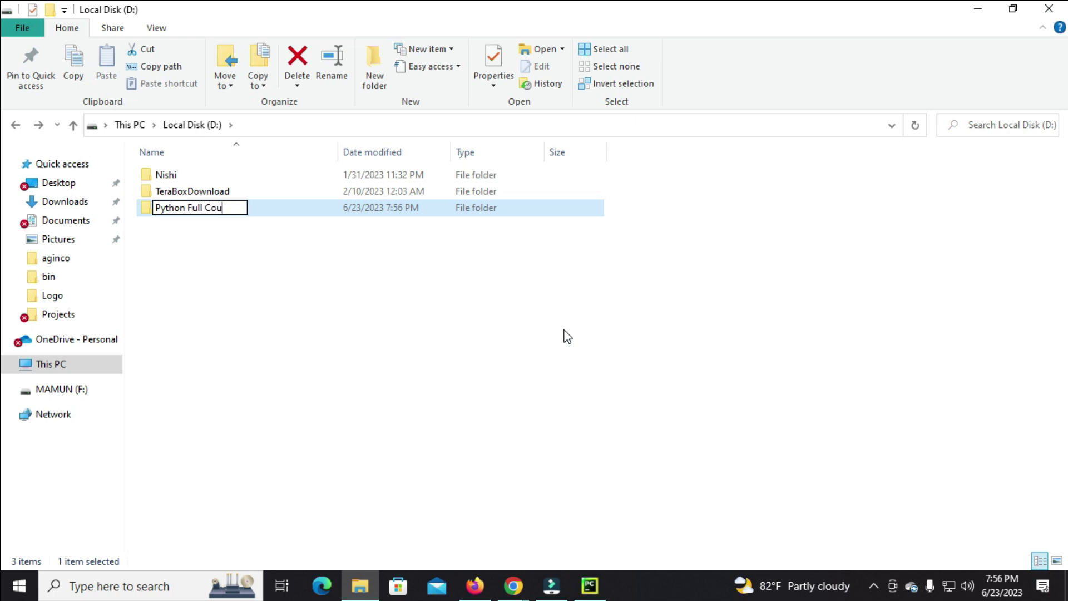
pyautogui.write('rse')
pyautogui.click(472, 309)
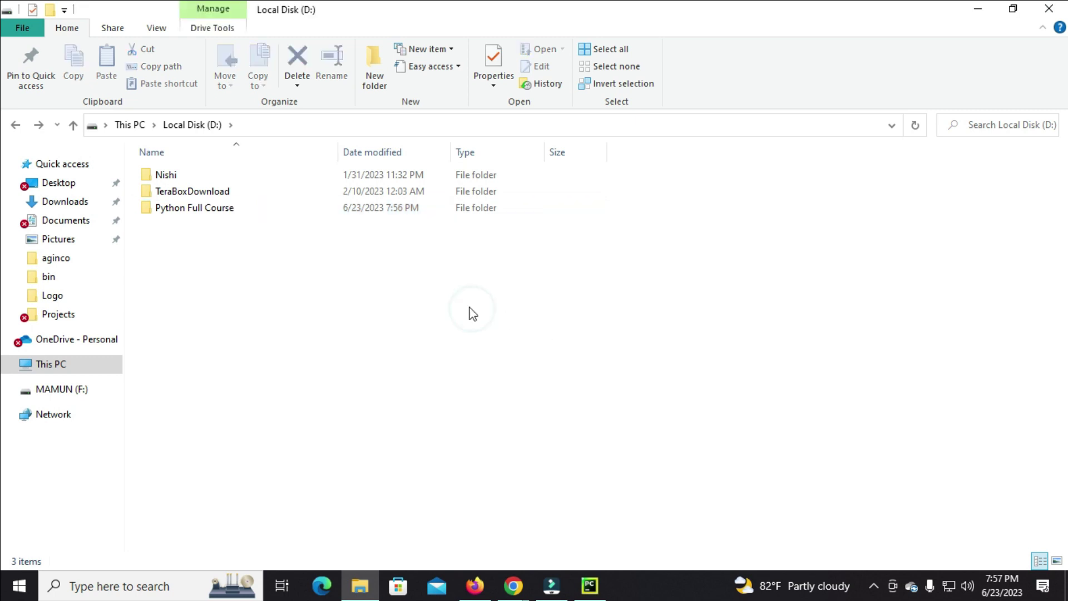
# Return to PyCharm and choose D:\Python Full Course as the new project's base directory
pyautogui.click(971, 13)
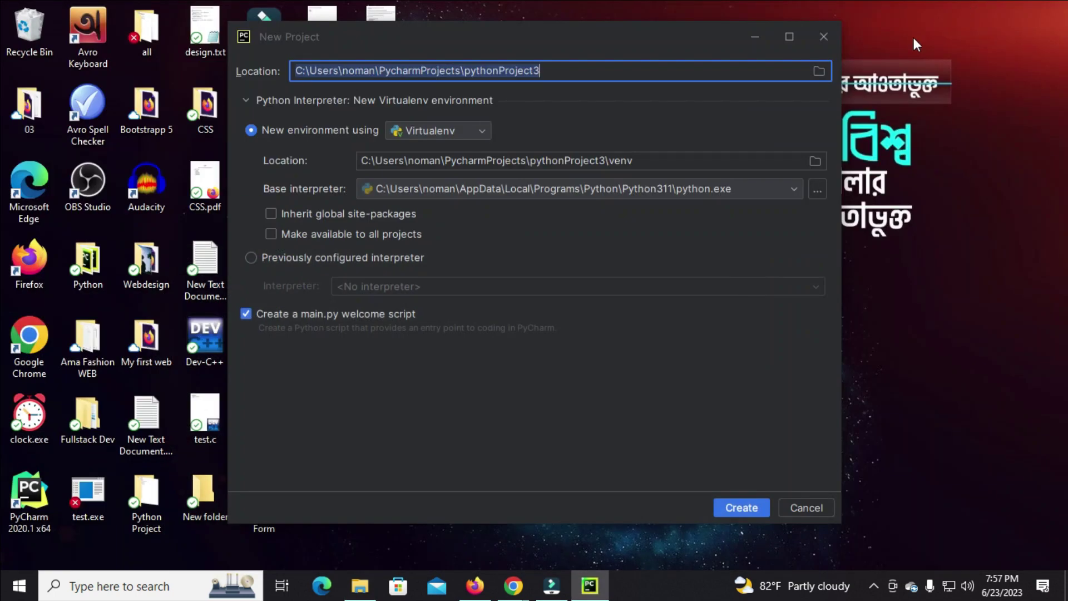
pyautogui.click(819, 71)
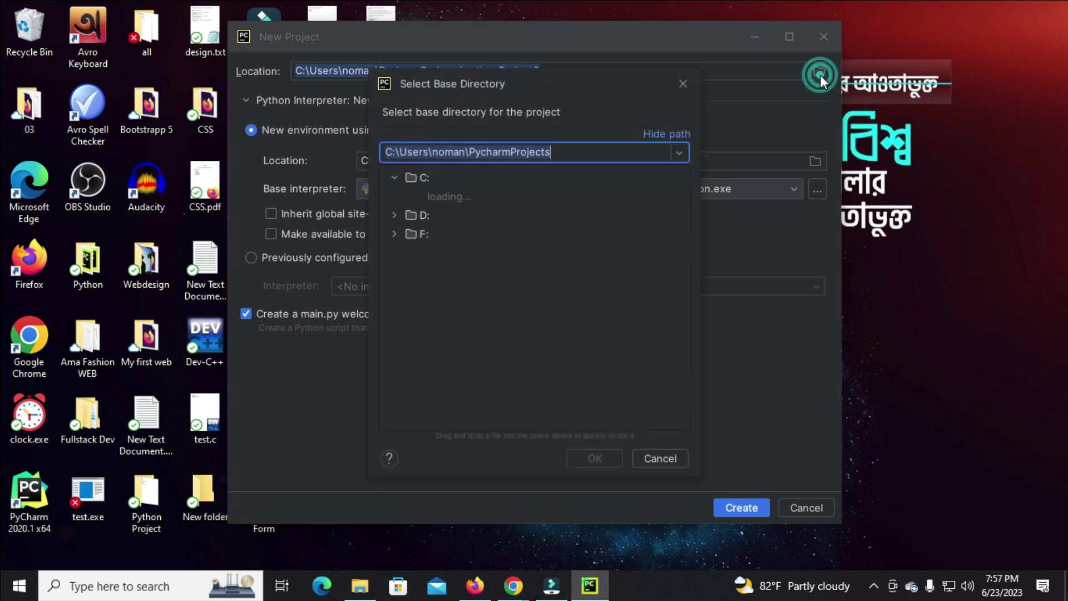
pyautogui.scroll(7, 465, 324)
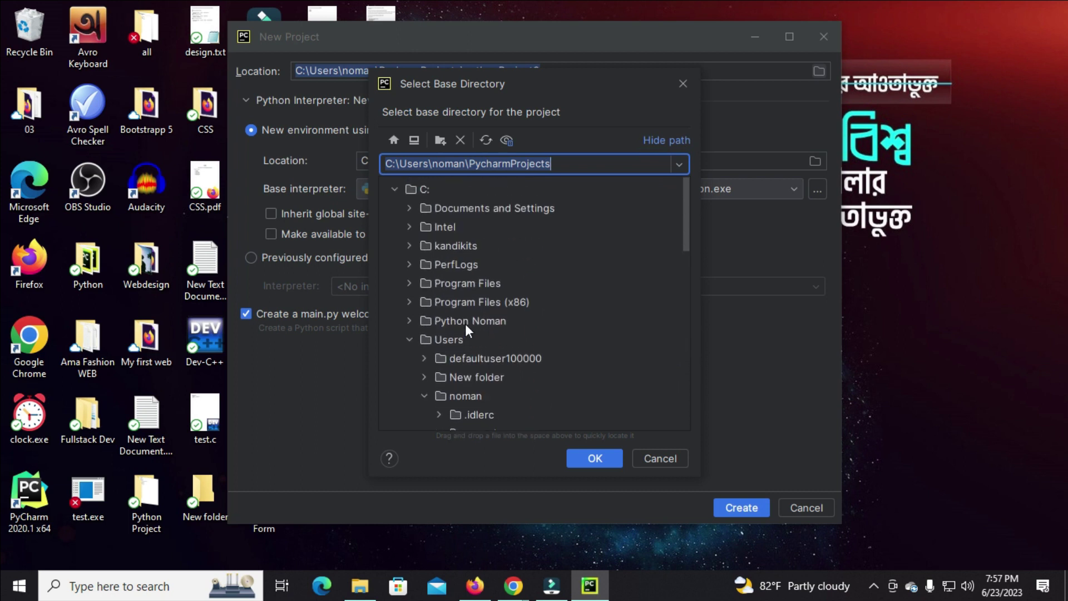
pyautogui.click(409, 340)
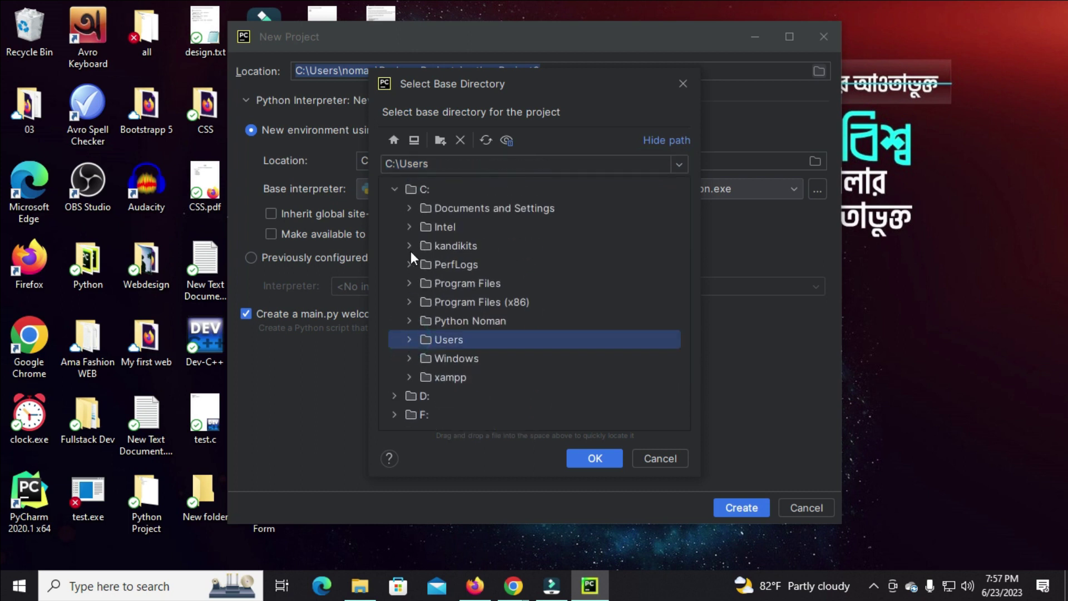
pyautogui.click(394, 189)
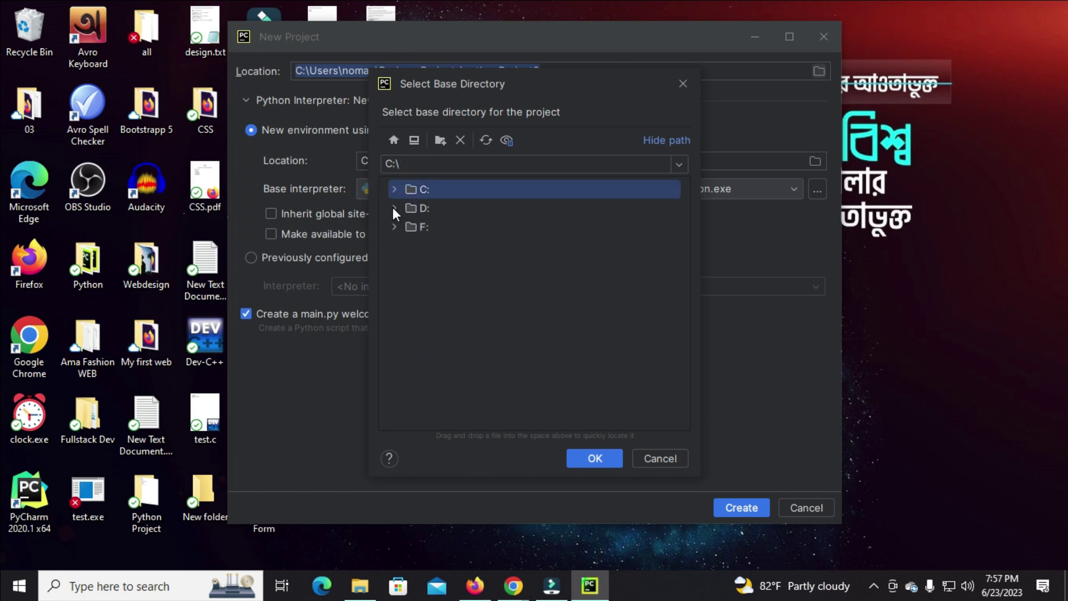
pyautogui.click(394, 208)
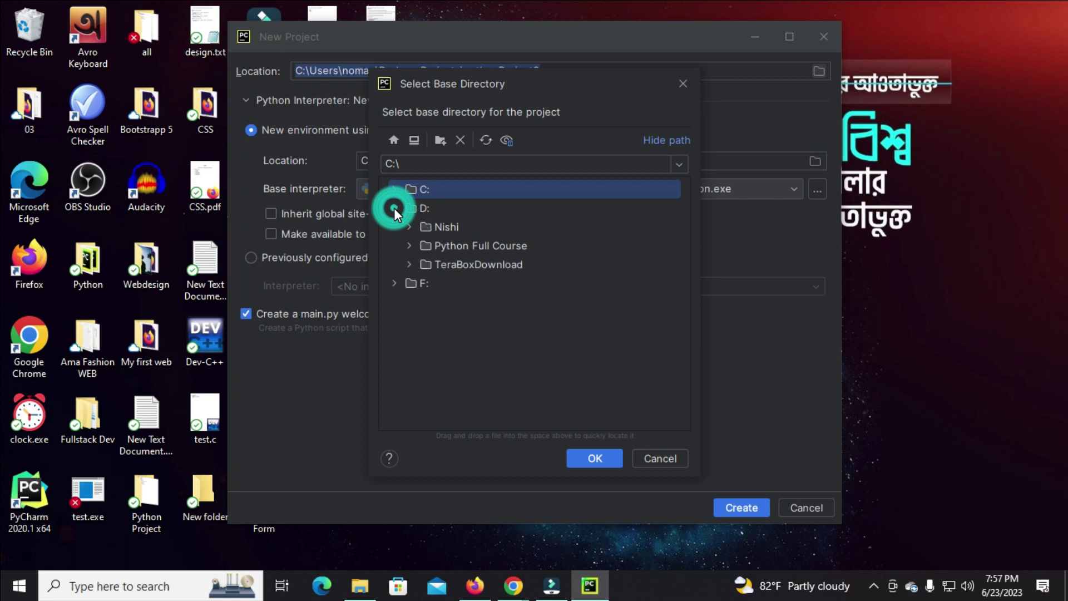
pyautogui.click(442, 246)
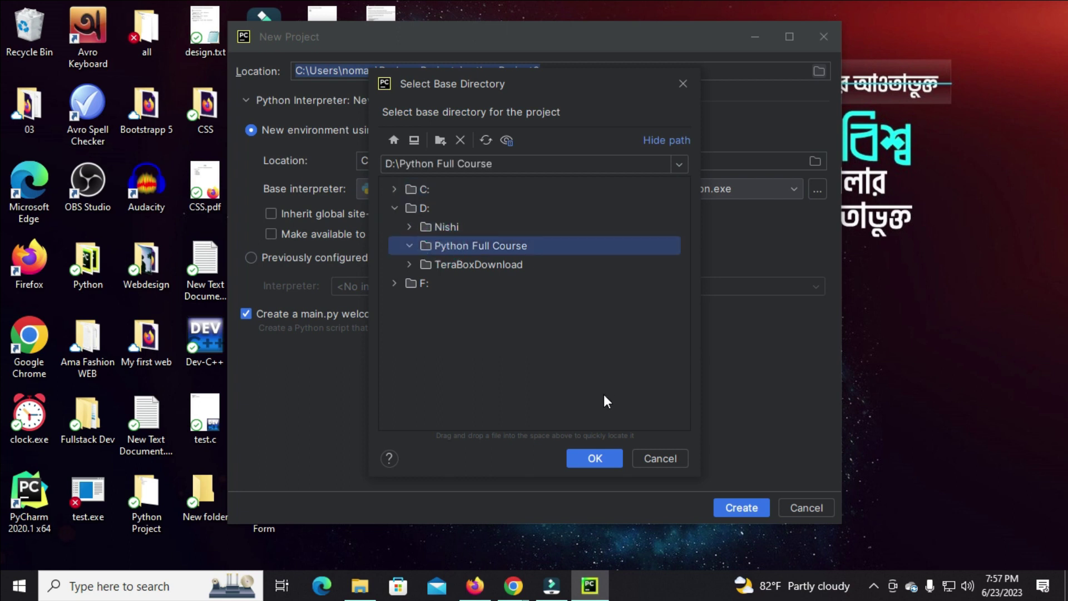
pyautogui.click(586, 455)
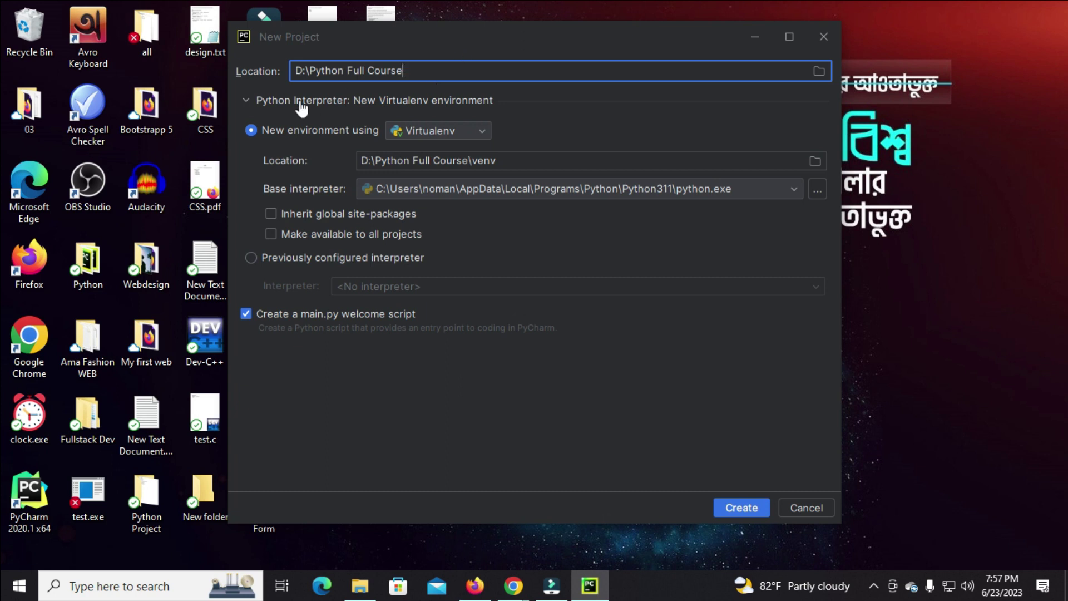
# Extend the project location with a "First Project" subfolder so the path reads D:\Python Full Course\First Project
pyautogui.click(305, 69)
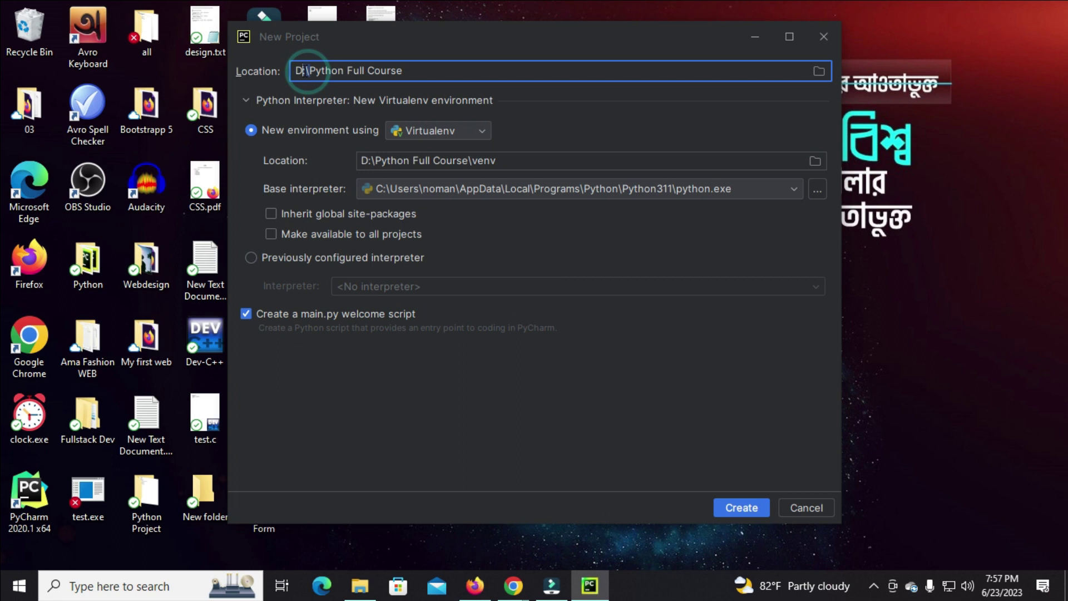
pyautogui.click(407, 70)
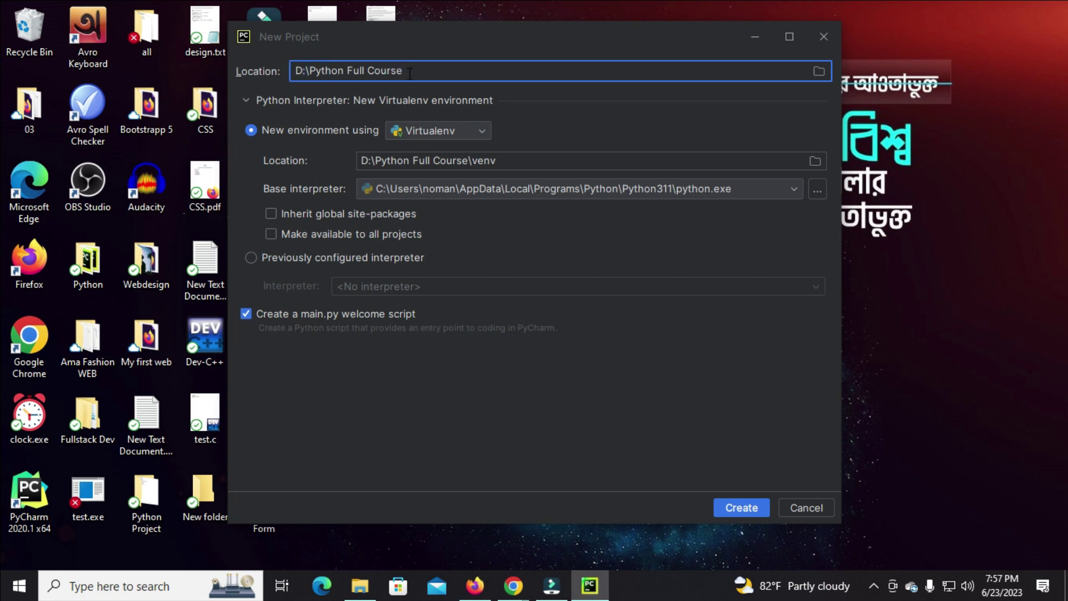
pyautogui.write('\\')
pyautogui.write('Firsyt')
pyautogui.press('BackSpace')
pyautogui.press('BackSpace')
pyautogui.press('BackSpace')
pyautogui.write('st Project')
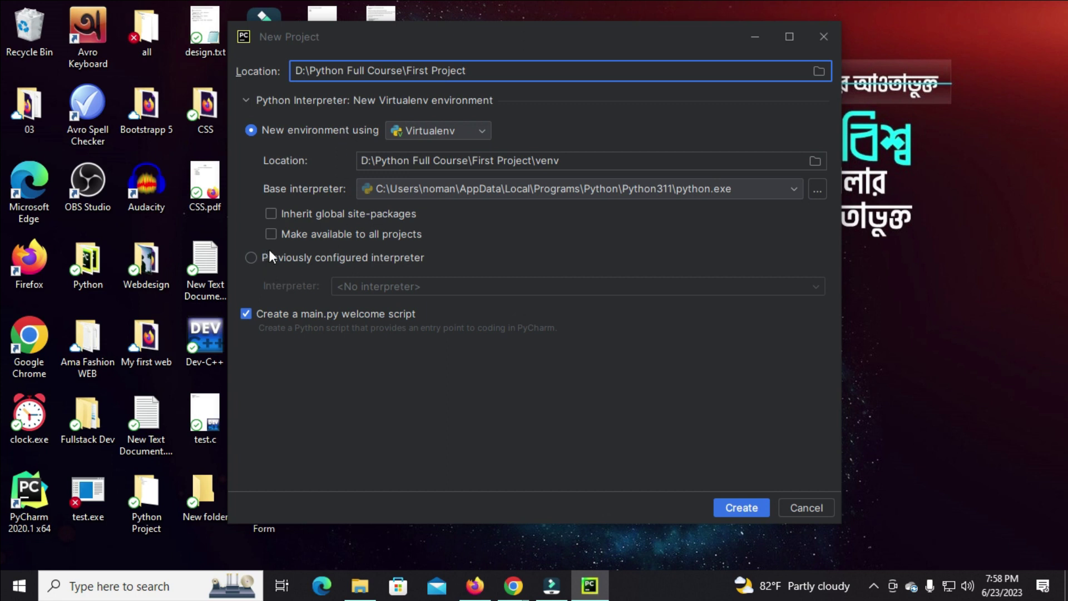
# Choose a previously configured interpreter for the project and start adding a local one of the System Interpreter type
pyautogui.click(251, 257)
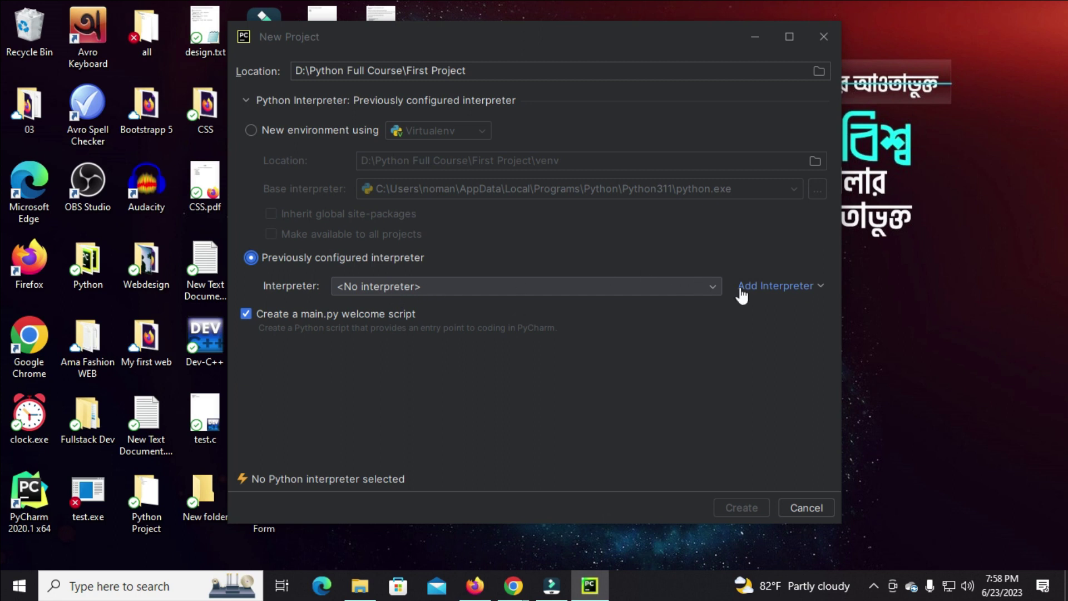
pyautogui.click(760, 290)
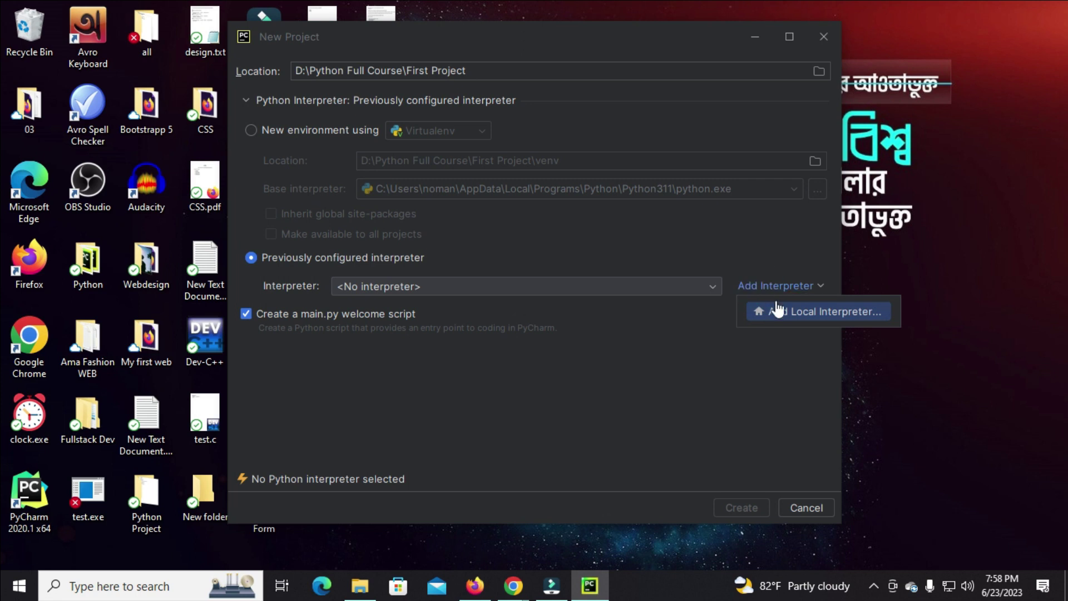
pyautogui.click(784, 314)
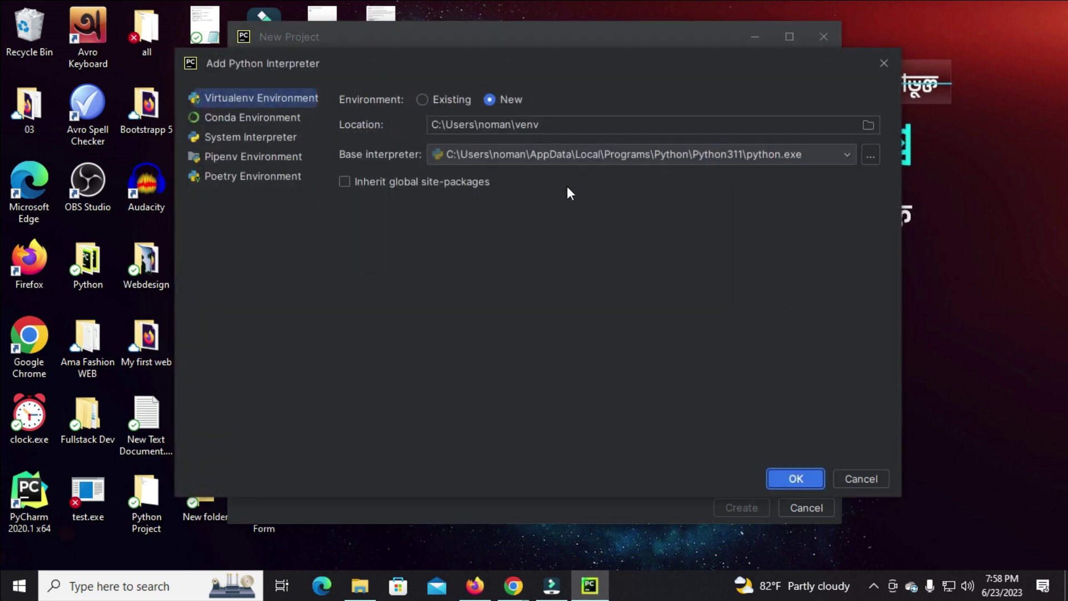
pyautogui.click(258, 139)
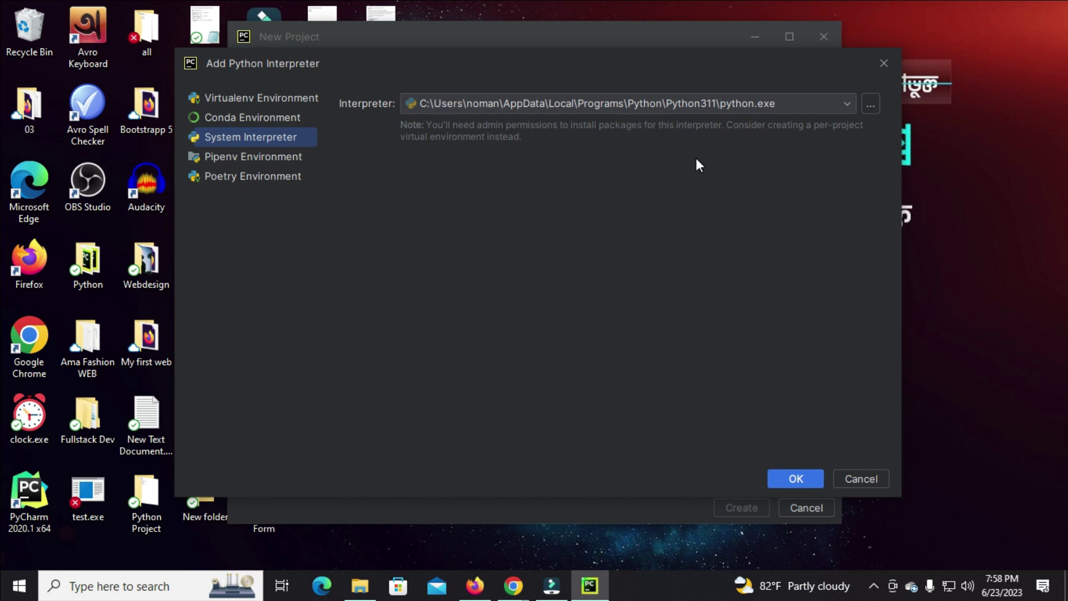
# Switch to File Explorer, open Local Disk (C:) and turn on the display of hidden items
pyautogui.click(366, 557)
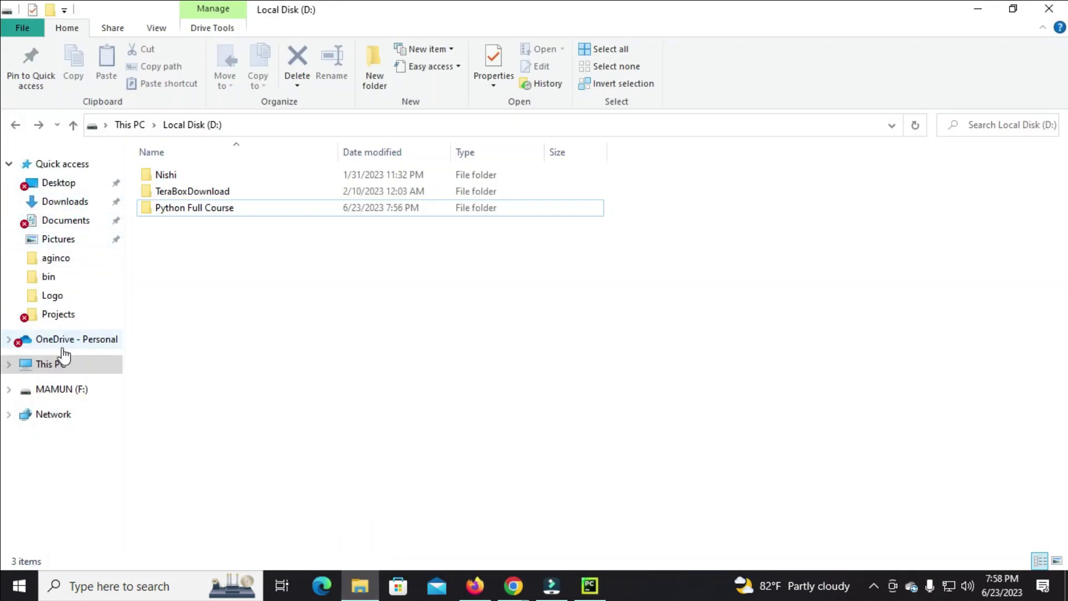
pyautogui.click(61, 366)
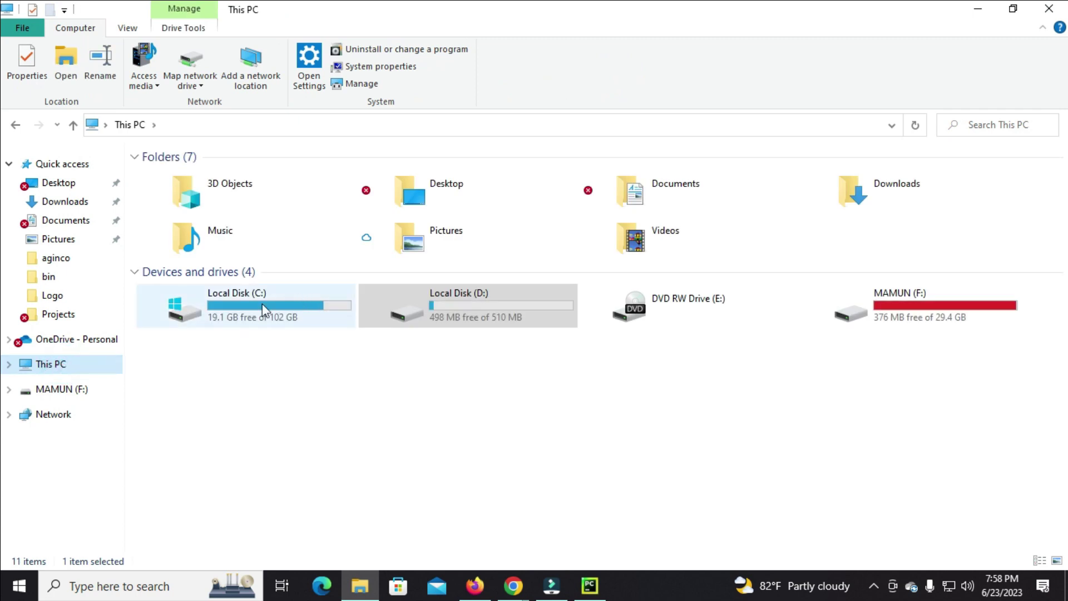
pyautogui.doubleClick(238, 309)
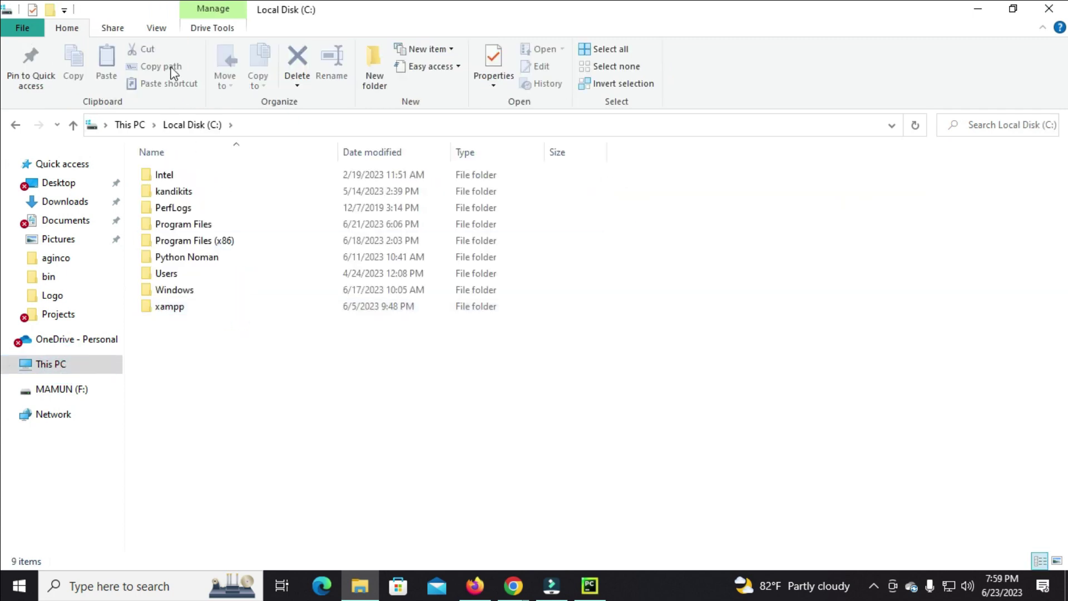
pyautogui.click(155, 30)
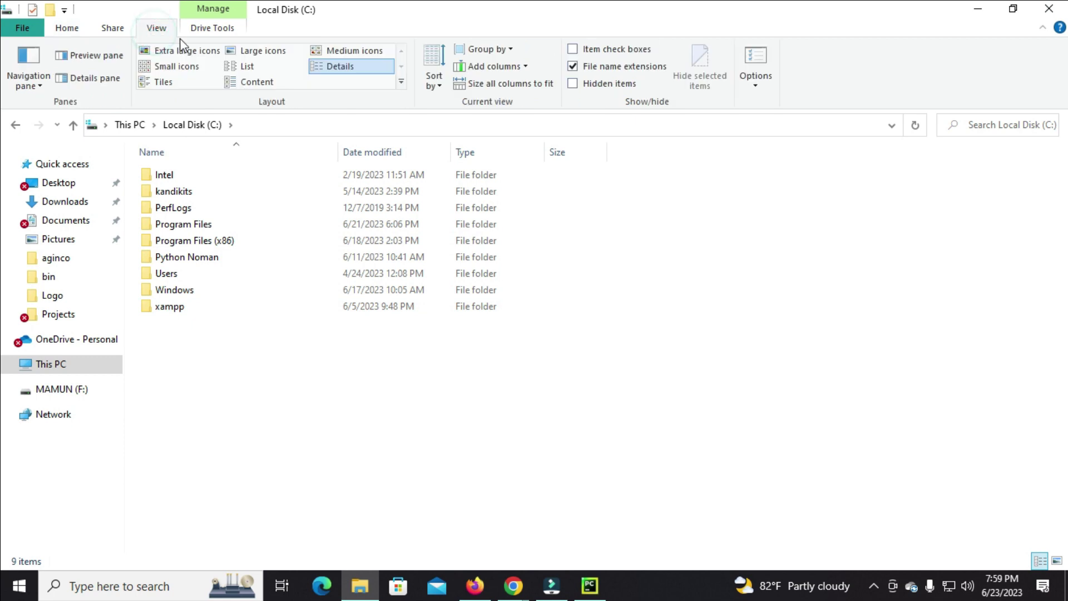
pyautogui.click(575, 87)
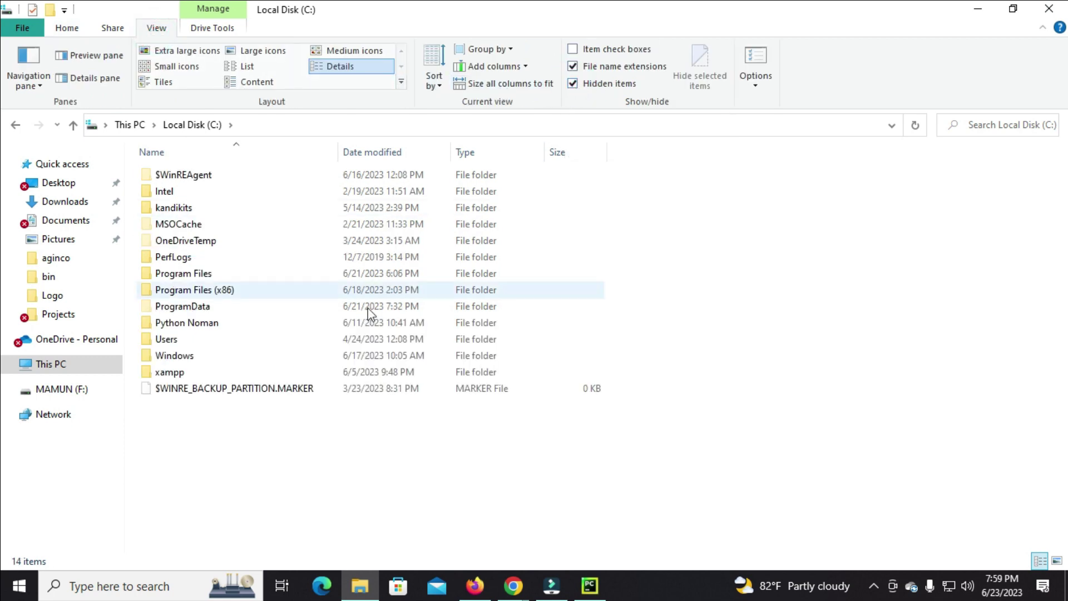
# Browse from Local Disk (C:) through Users and the user's profile folder to AppData\Local\Programs\Python\Python311
pyautogui.doubleClick(251, 335)
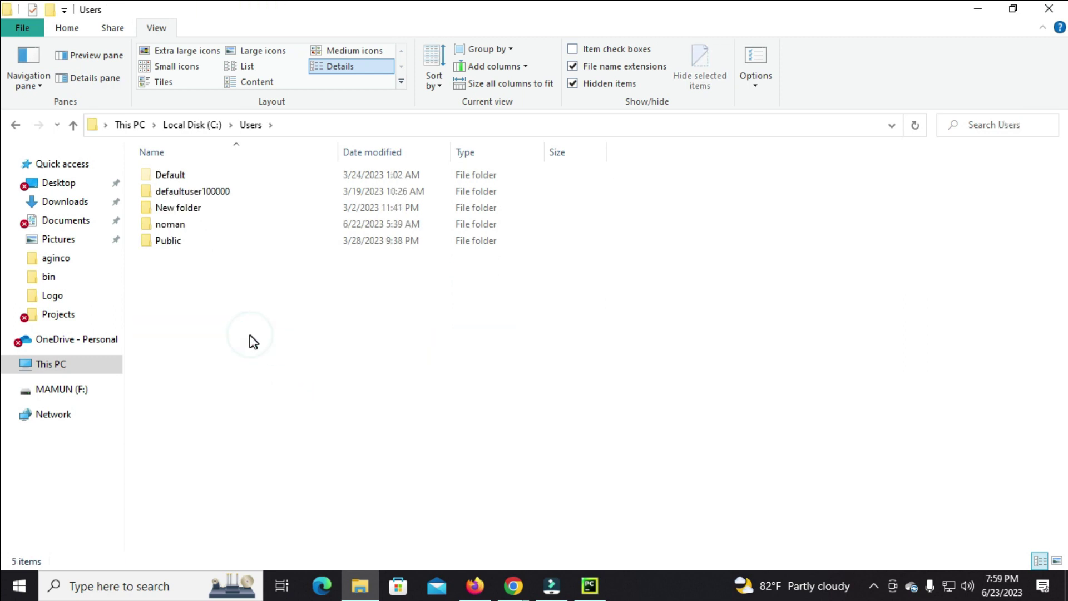
pyautogui.doubleClick(185, 224)
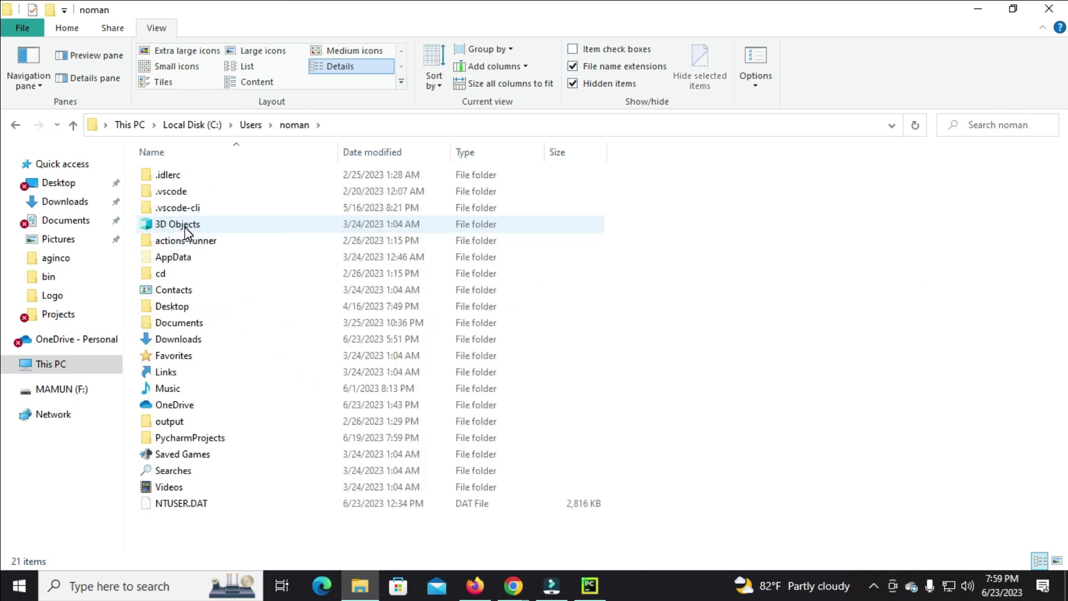
pyautogui.doubleClick(196, 255)
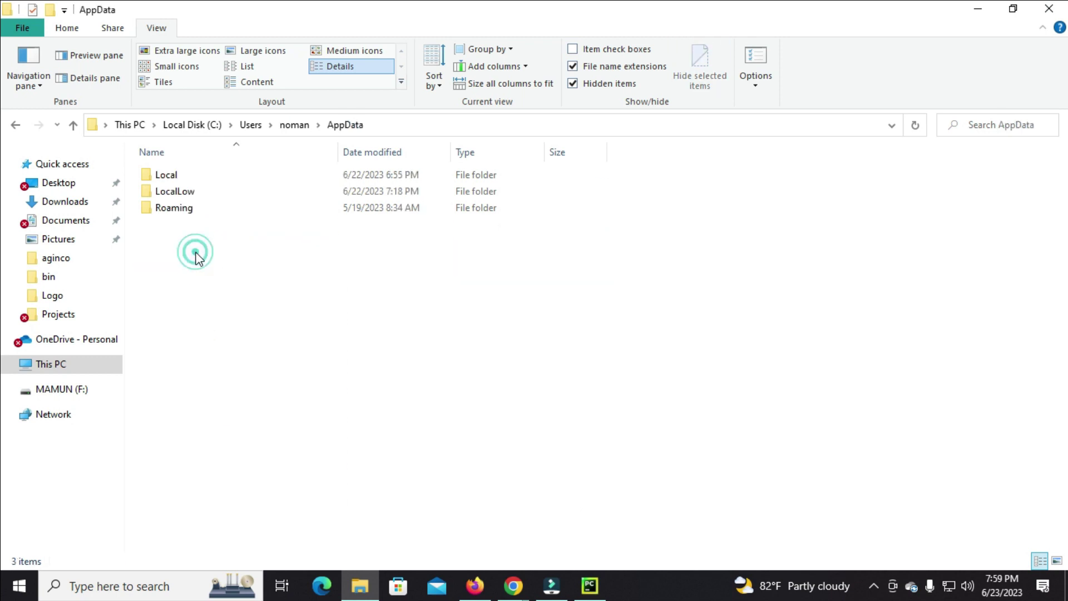
pyautogui.doubleClick(178, 179)
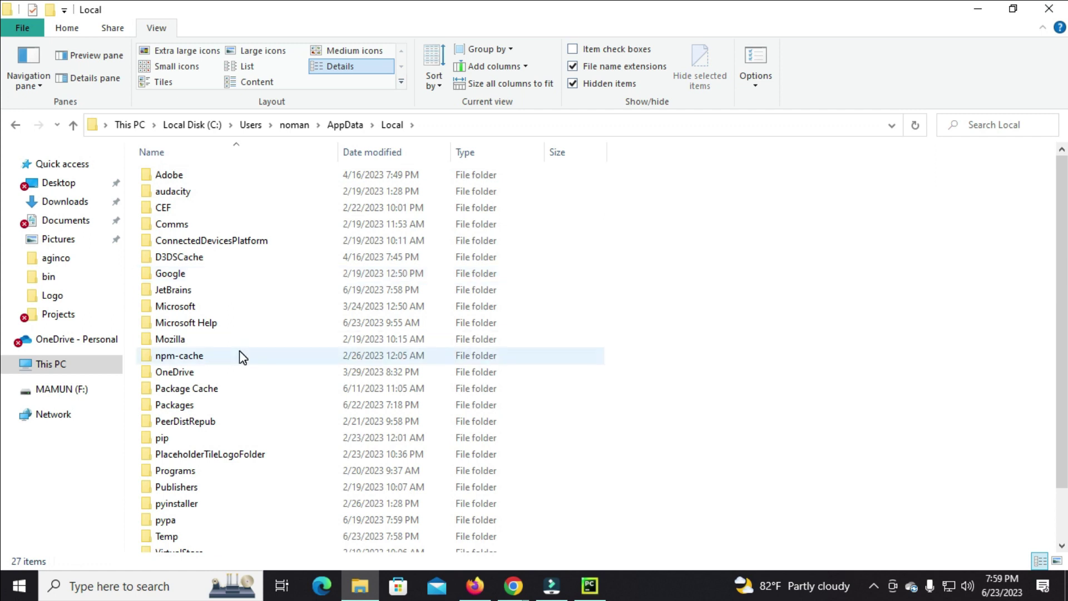
pyautogui.scroll(-1, 245, 389)
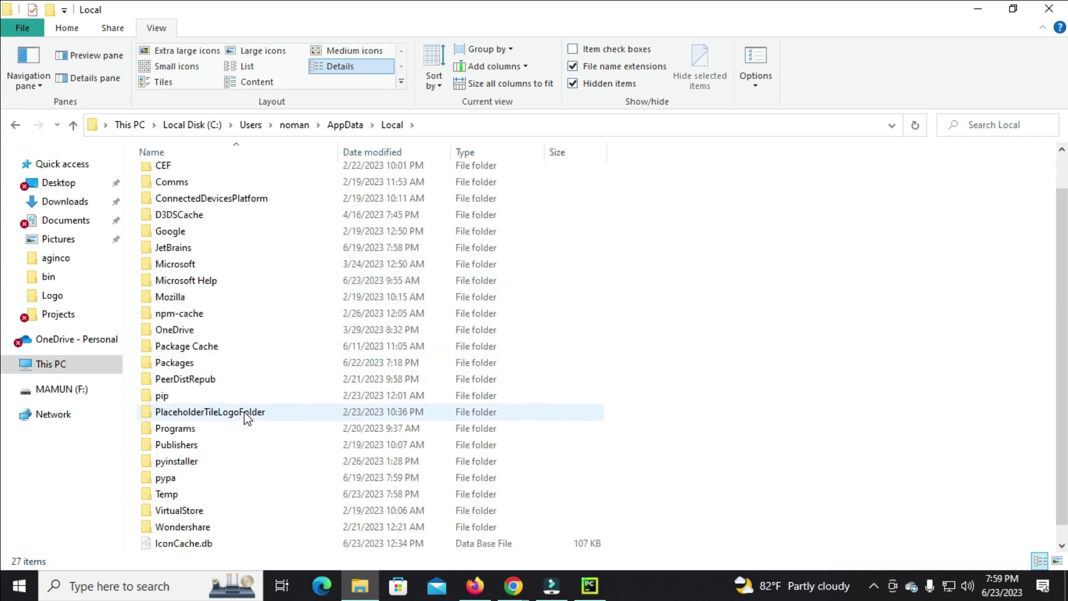
pyautogui.doubleClick(184, 433)
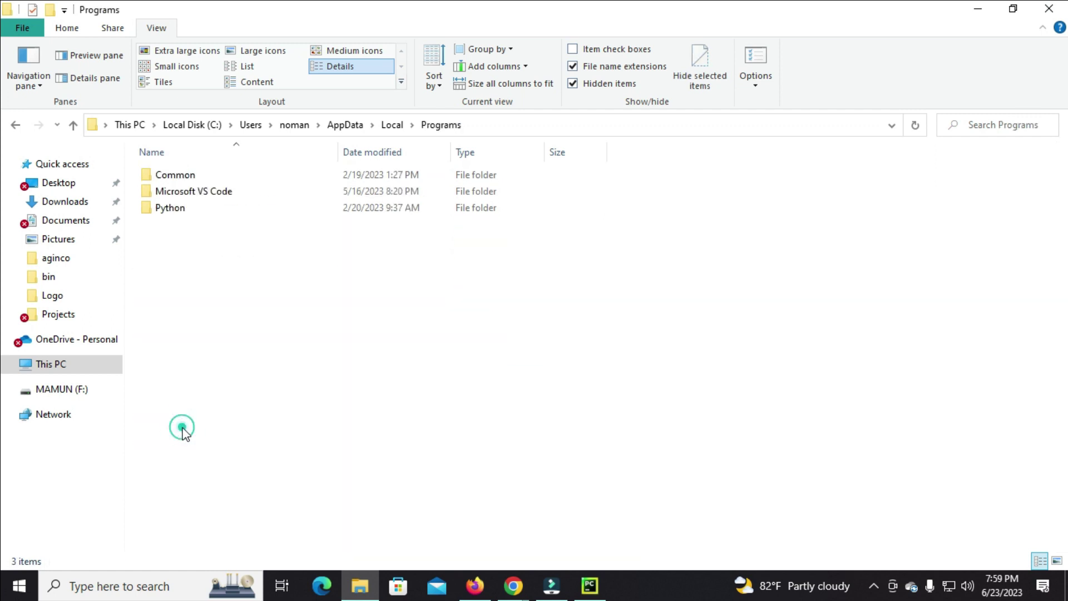
pyautogui.doubleClick(169, 210)
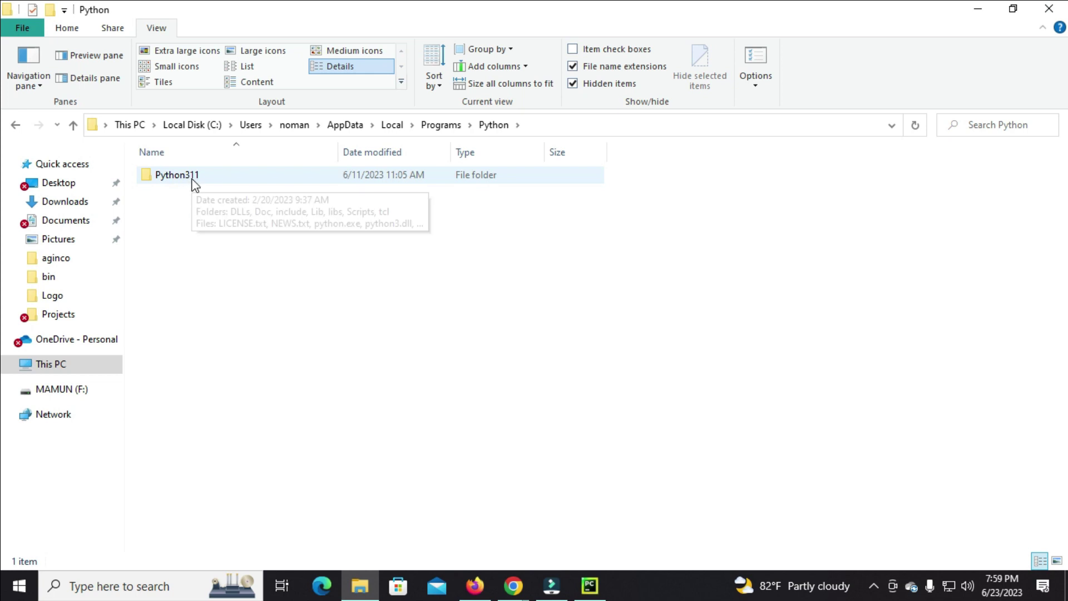
pyautogui.doubleClick(193, 177)
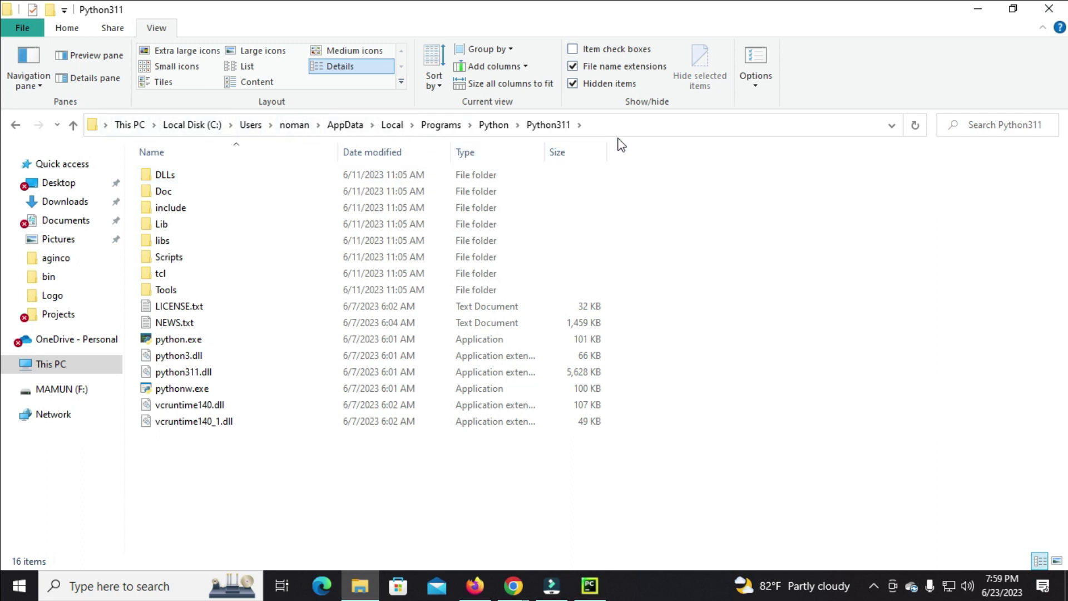
# Copy the full path of the Python311 folder and minimize File Explorer to return to PyCharm
pyautogui.click(645, 124)
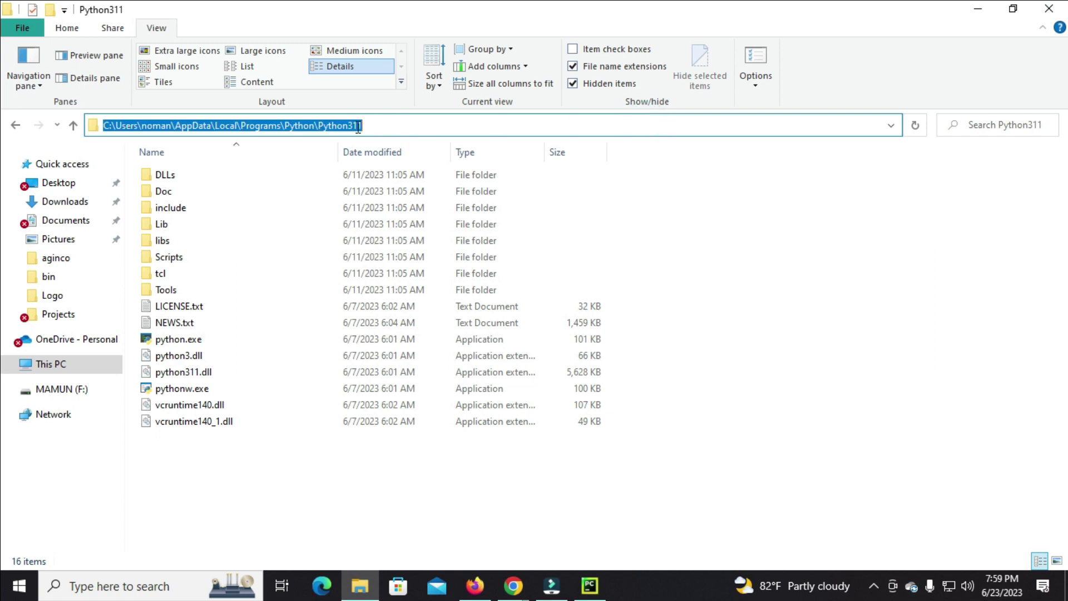
pyautogui.rightClick(330, 128)
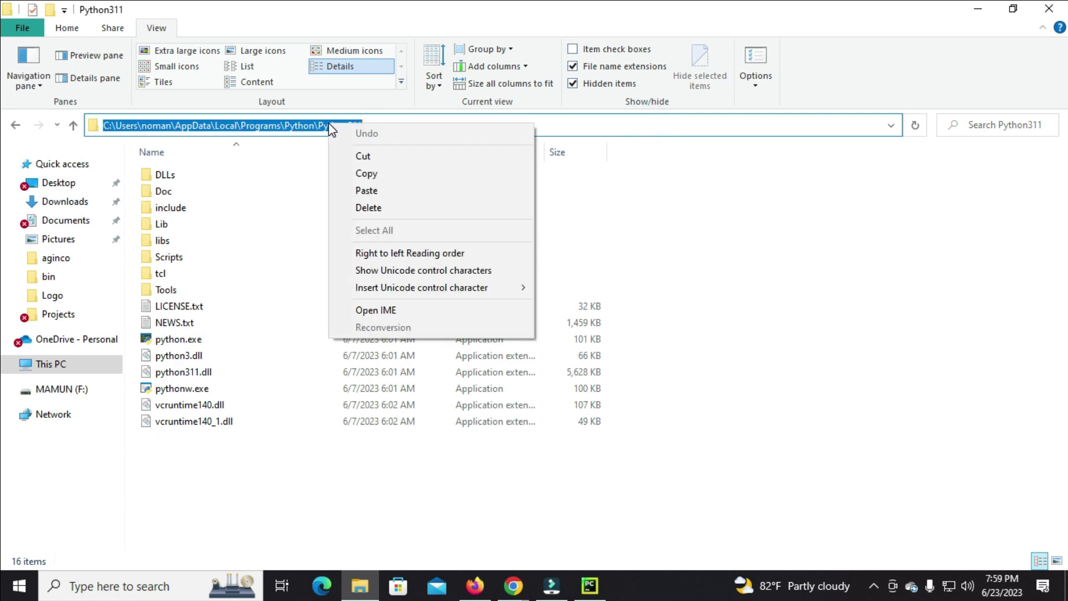
pyautogui.click(373, 168)
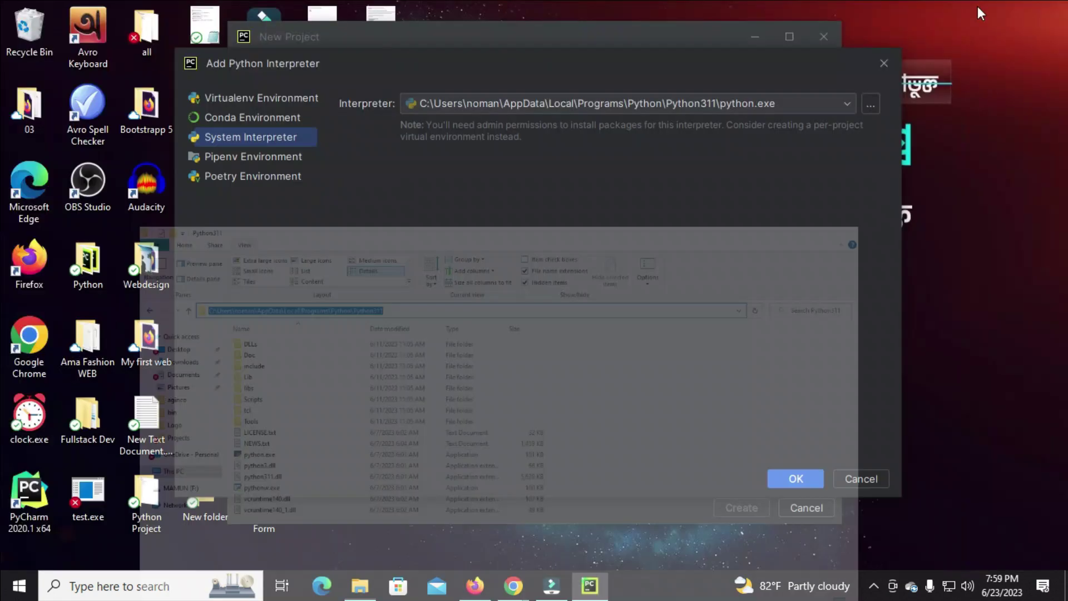
pyautogui.click(977, 9)
# Browse for the system interpreter and replace the path in the file chooser with the copied Python311 folder path
pyautogui.click(508, 106)
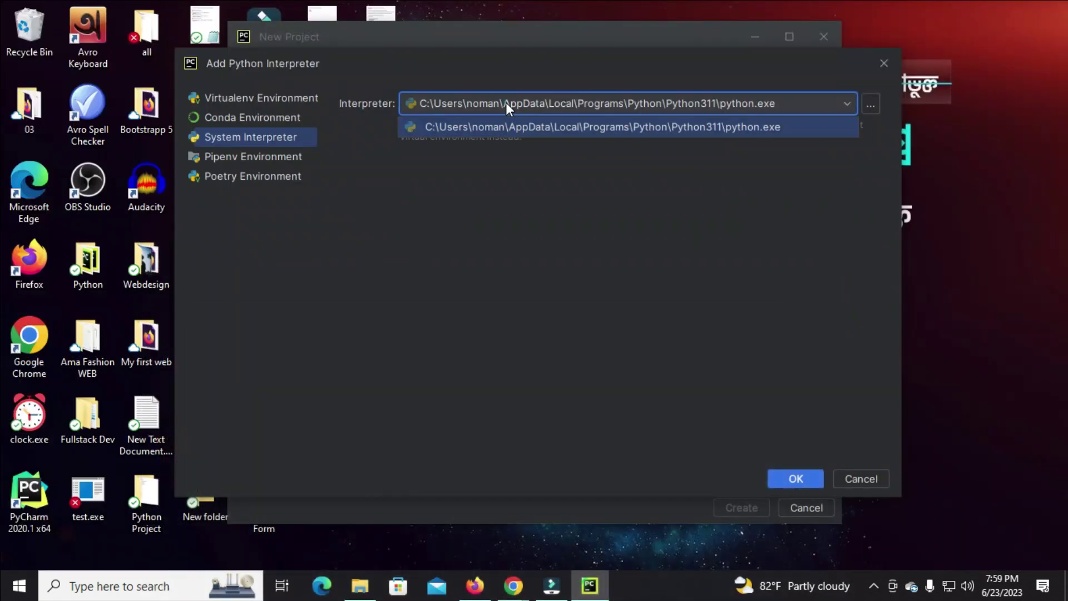
pyautogui.click(545, 104)
pyautogui.click(871, 105)
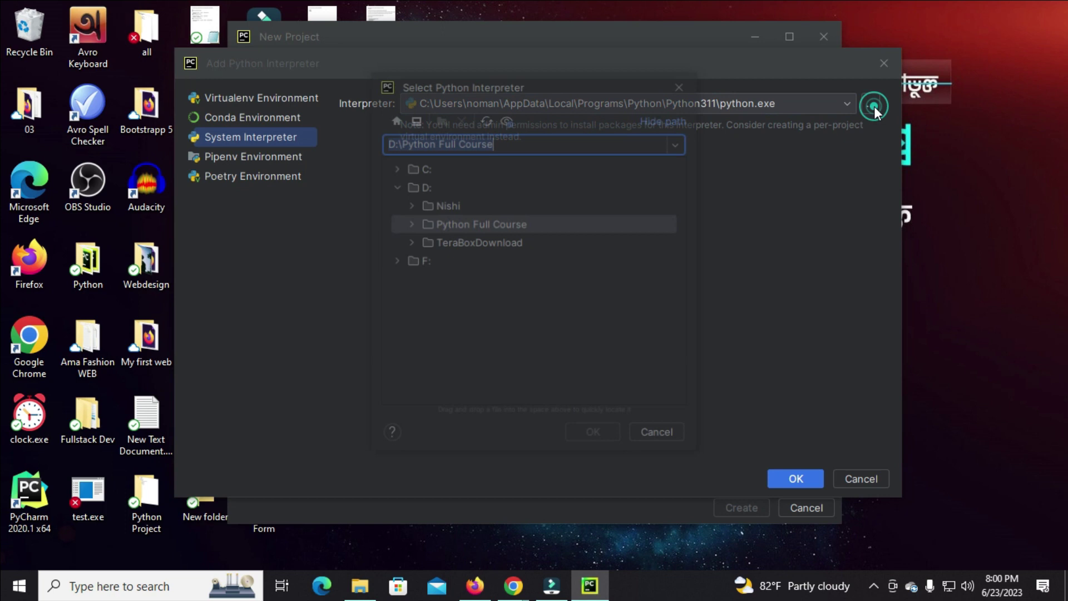
pyautogui.click(513, 141)
pyautogui.press('BackSpace')
pyautogui.press('BackSpace')
pyautogui.press('BackSpace')
pyautogui.press('BackSpace')
pyautogui.press('BackSpace')
pyautogui.press('BackSpace')
pyautogui.press('BackSpace')
pyautogui.press('BackSpace')
pyautogui.press('BackSpace')
pyautogui.press('BackSpace')
pyautogui.press('BackSpace')
pyautogui.press('BackSpace')
pyautogui.press('BackSpace')
pyautogui.press('BackSpace')
pyautogui.press('BackSpace')
pyautogui.press('BackSpace')
pyautogui.press('BackSpace')
pyautogui.press('BackSpace')
pyautogui.press('BackSpace')
pyautogui.press('BackSpace')
pyautogui.press('BackSpace')
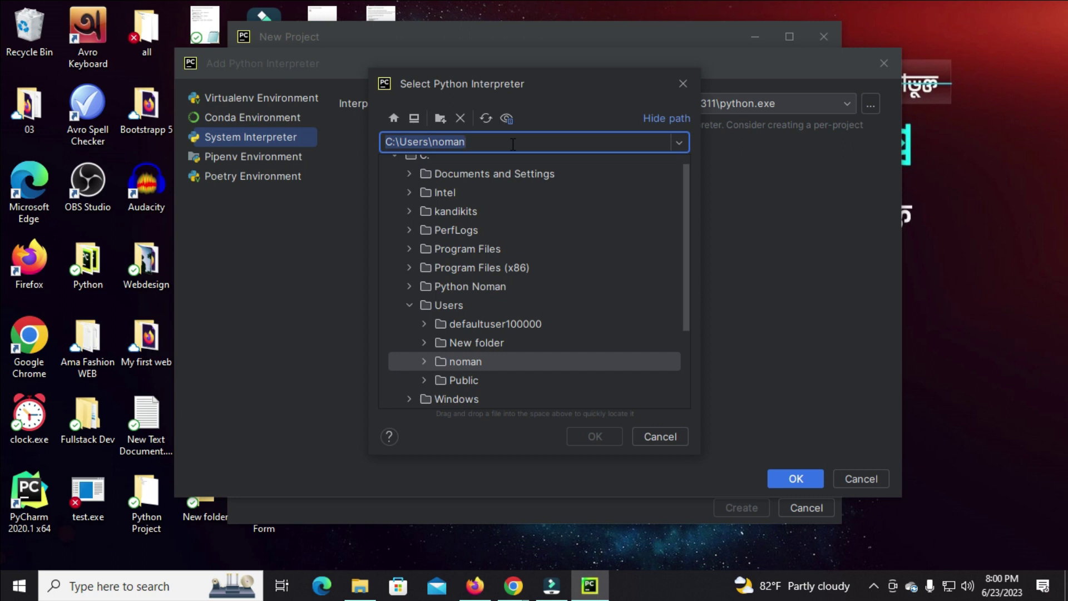
pyautogui.hotkey('ctrl', 'v')
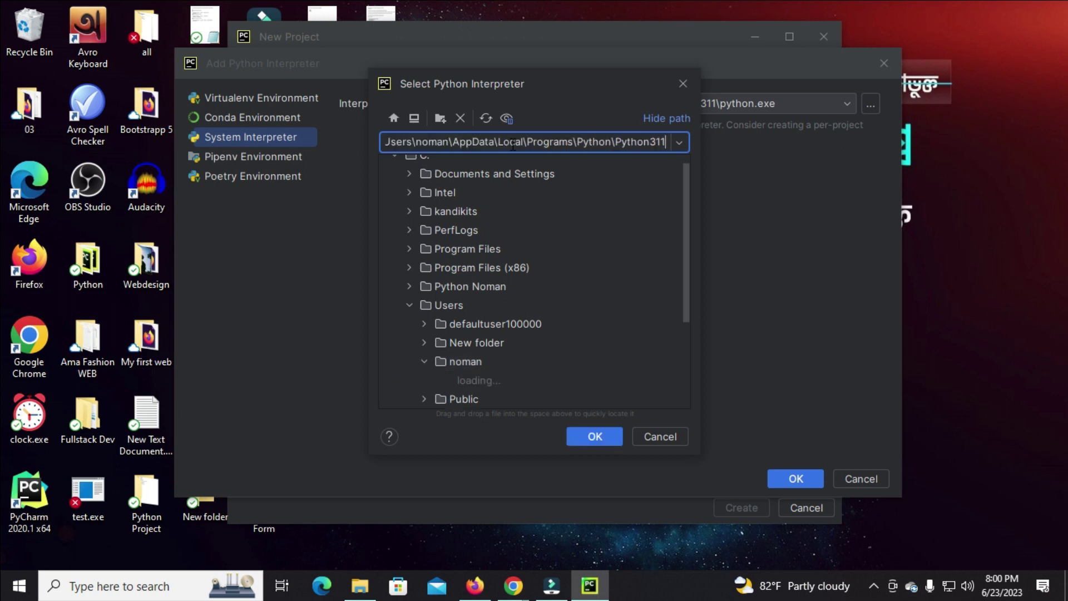
# Select python.exe inside the Python311 folder and confirm it as the project's system interpreter
pyautogui.scroll(-5, 528, 234)
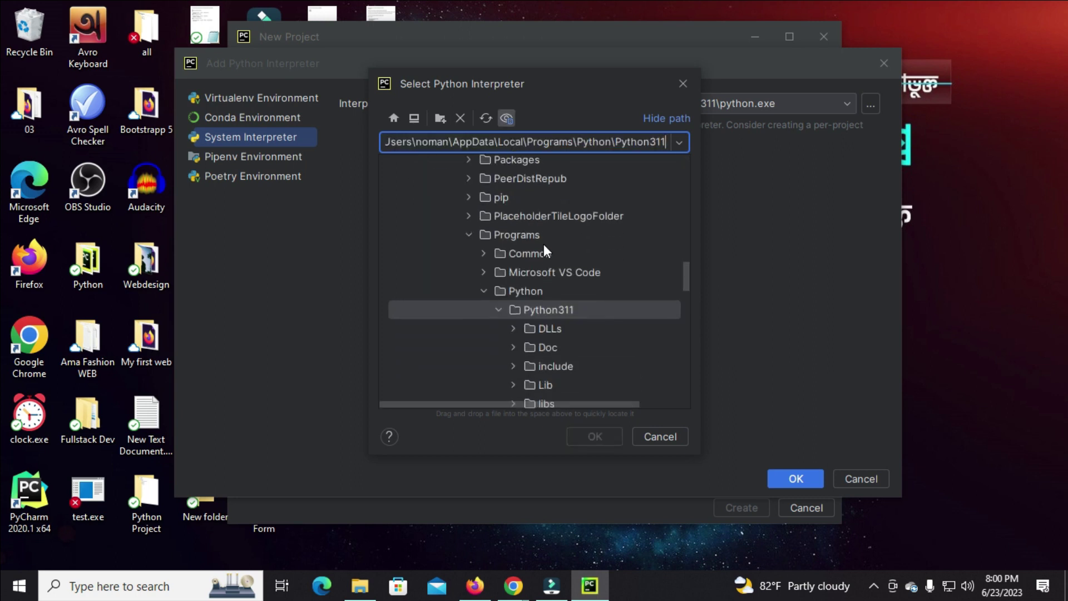
pyautogui.scroll(-3, 532, 257)
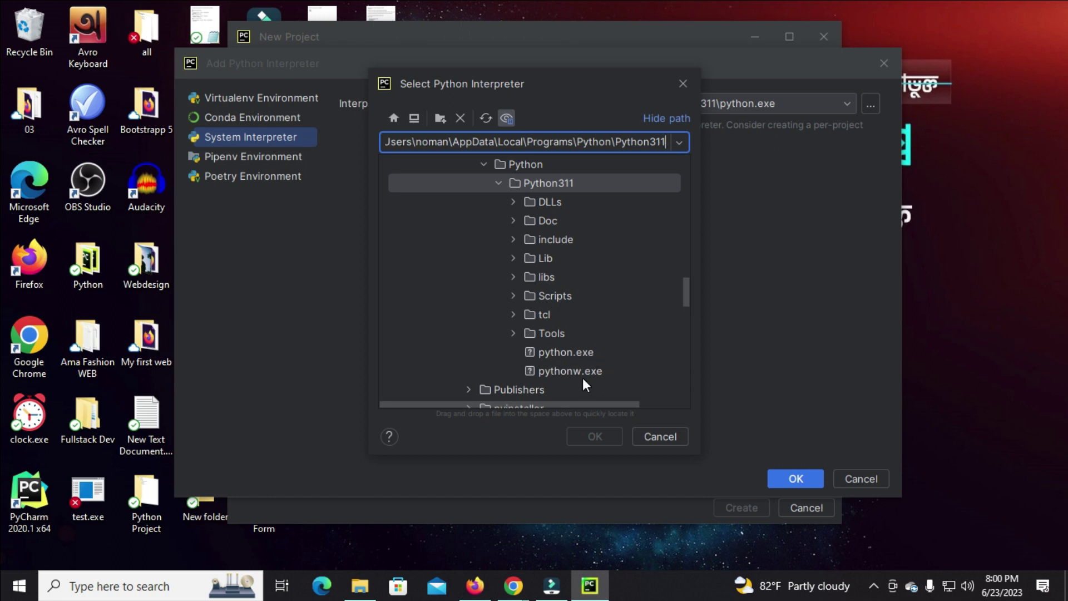
pyautogui.click(565, 355)
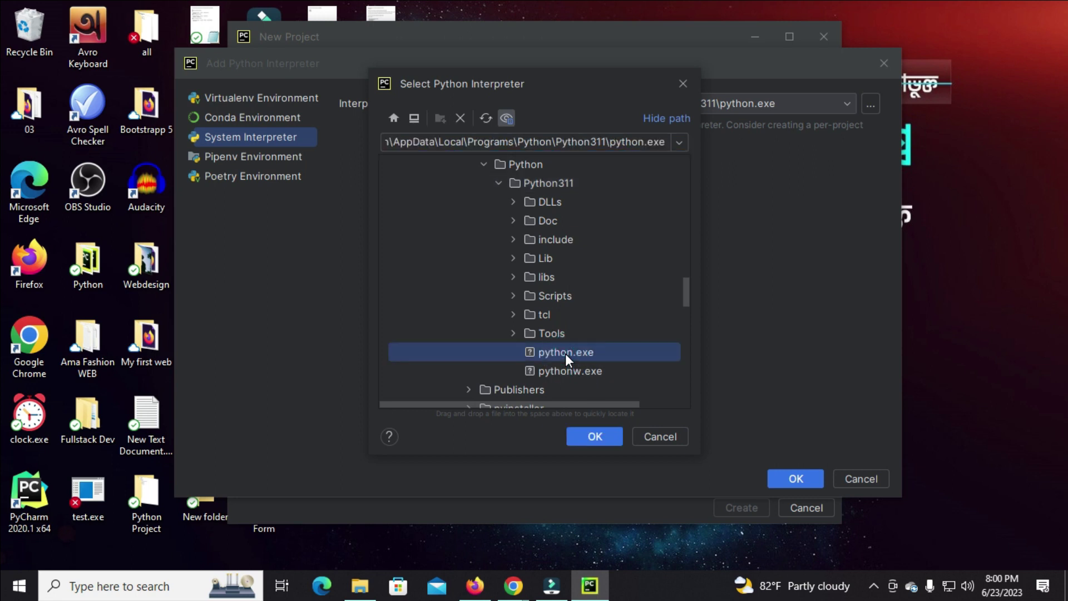
pyautogui.click(594, 437)
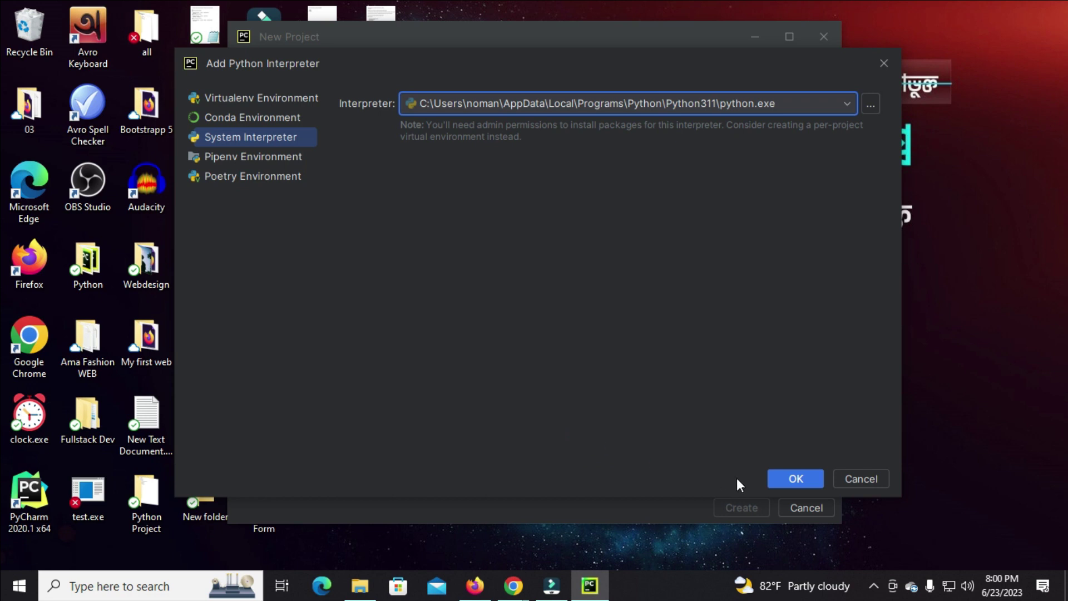
pyautogui.click(794, 479)
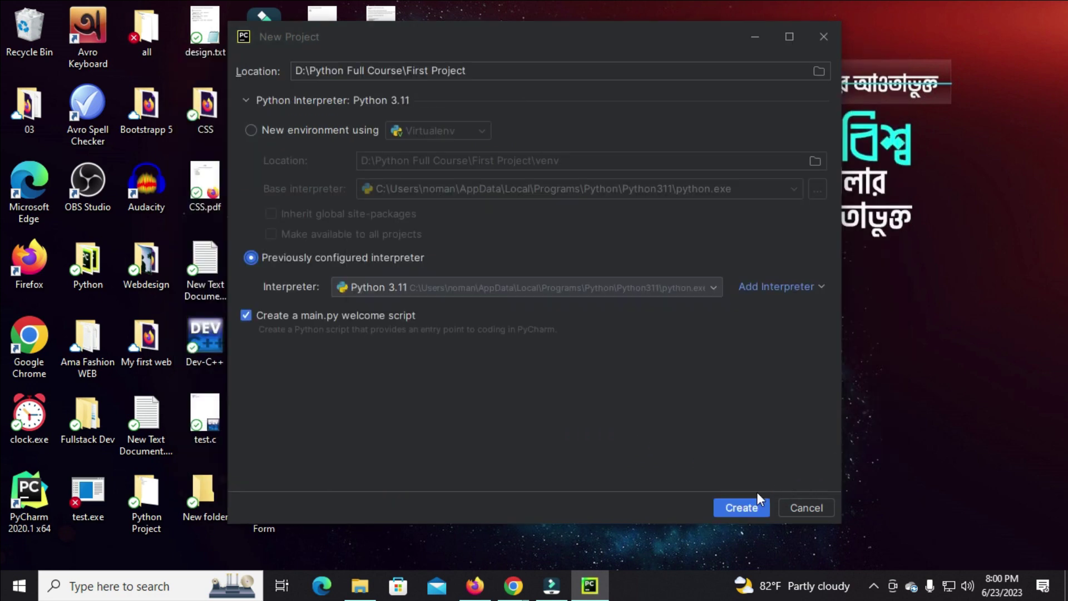
# Create the project with these settings and dismiss the Tip of the Day
pyautogui.click(752, 506)
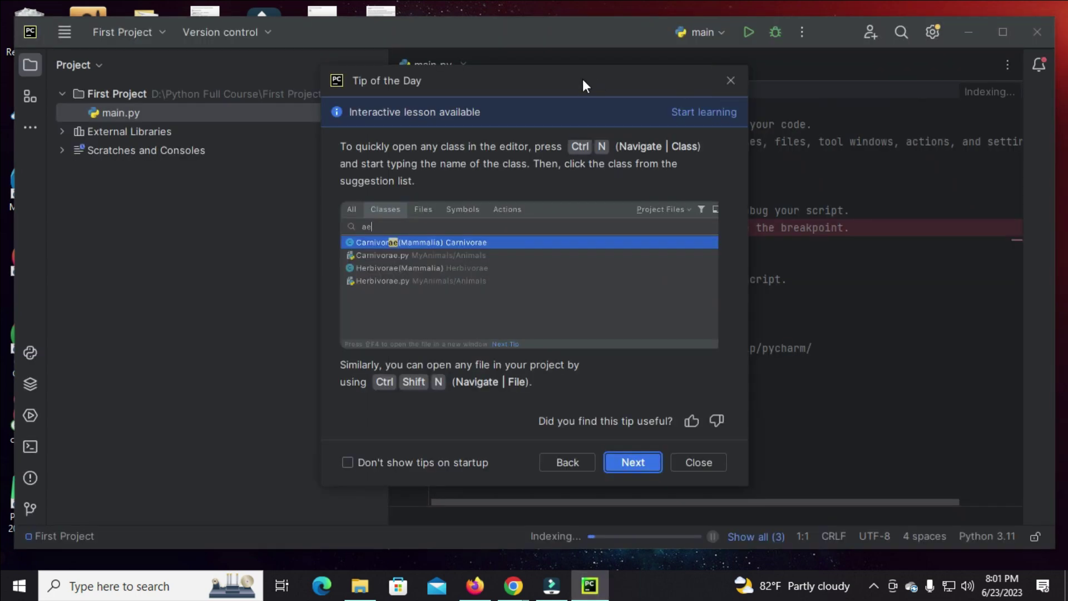
pyautogui.click(684, 85)
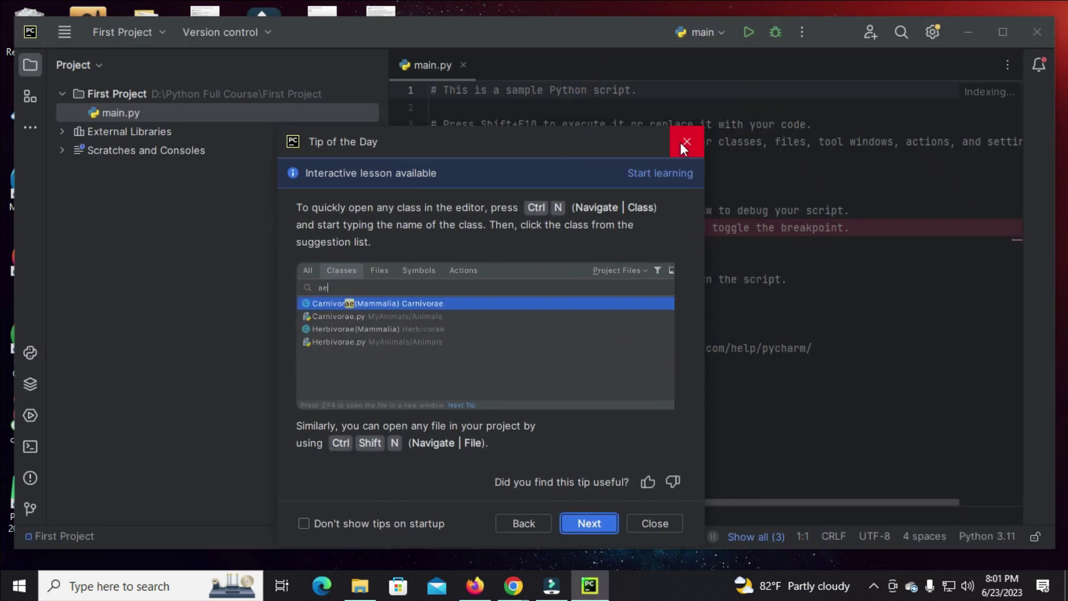
pyautogui.click(660, 277)
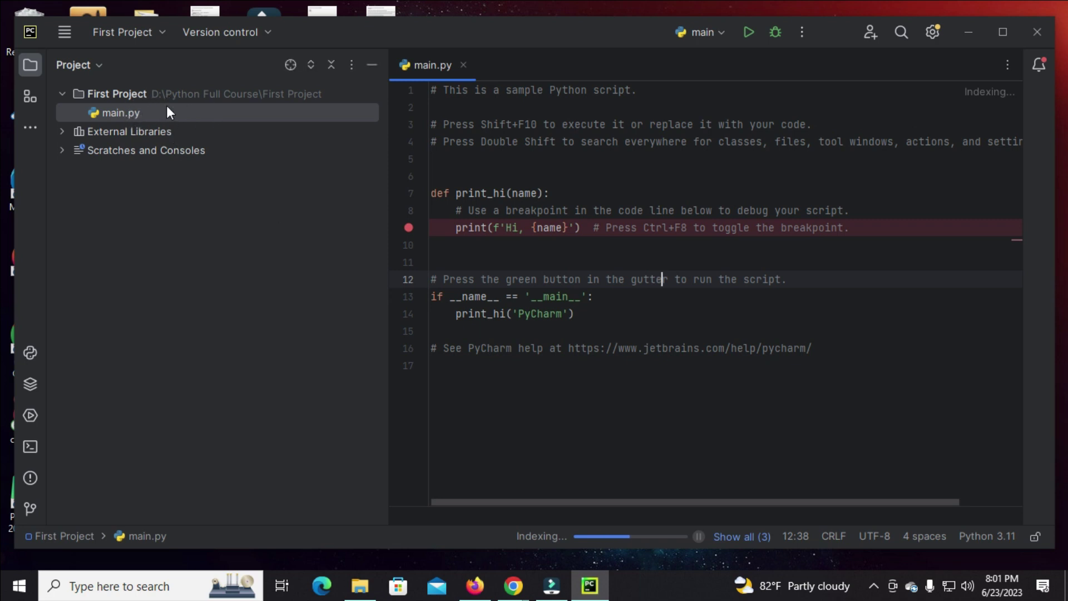
# Add a new Python file named firstcode to the First Project folder
pyautogui.click(155, 94)
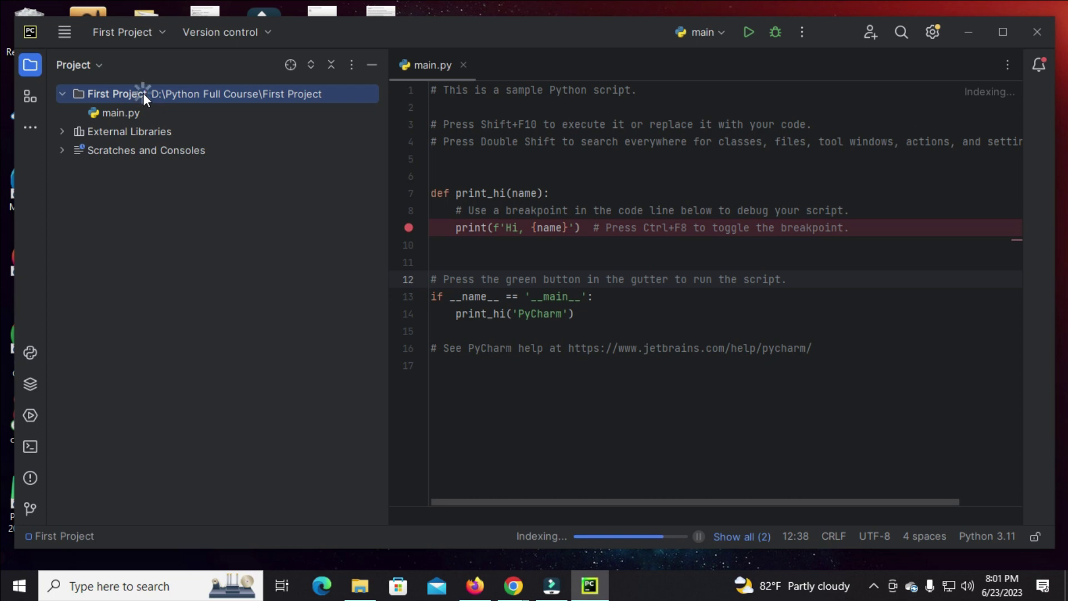
pyautogui.rightClick(143, 92)
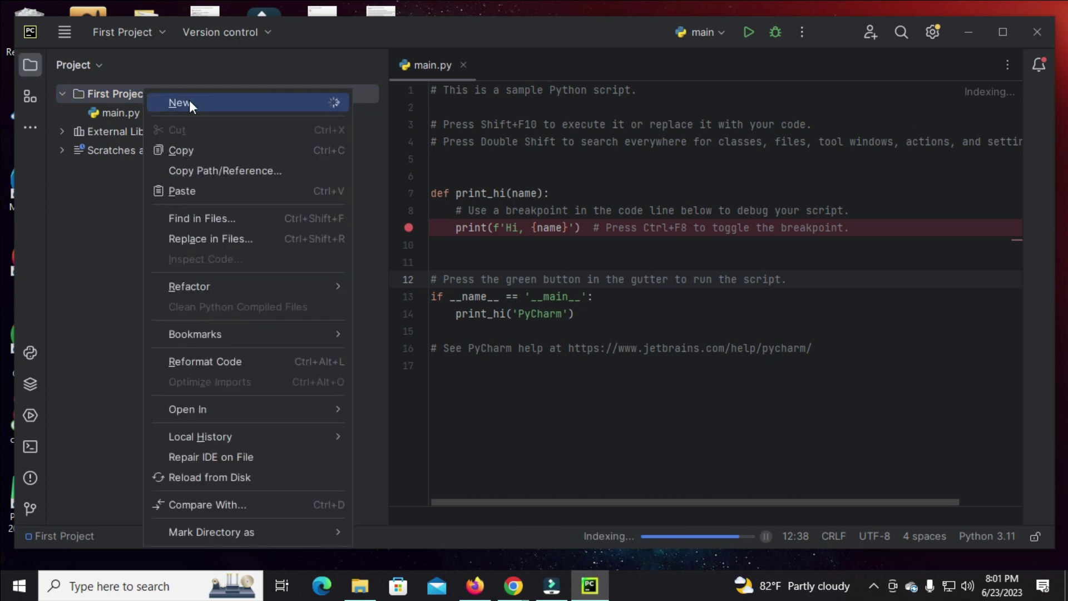
pyautogui.moveTo(190, 103)
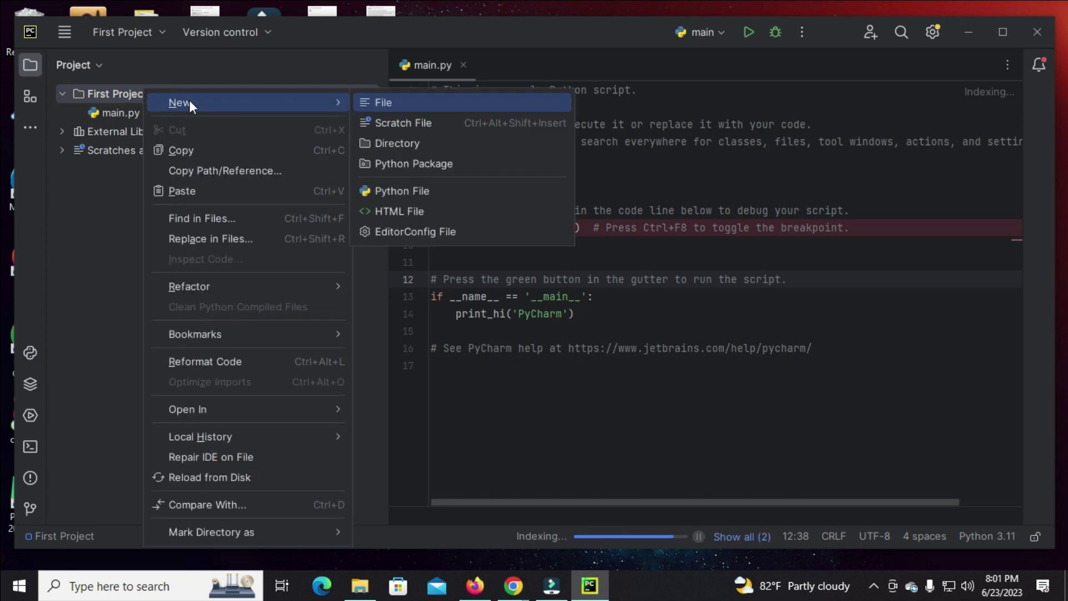
pyautogui.click(428, 190)
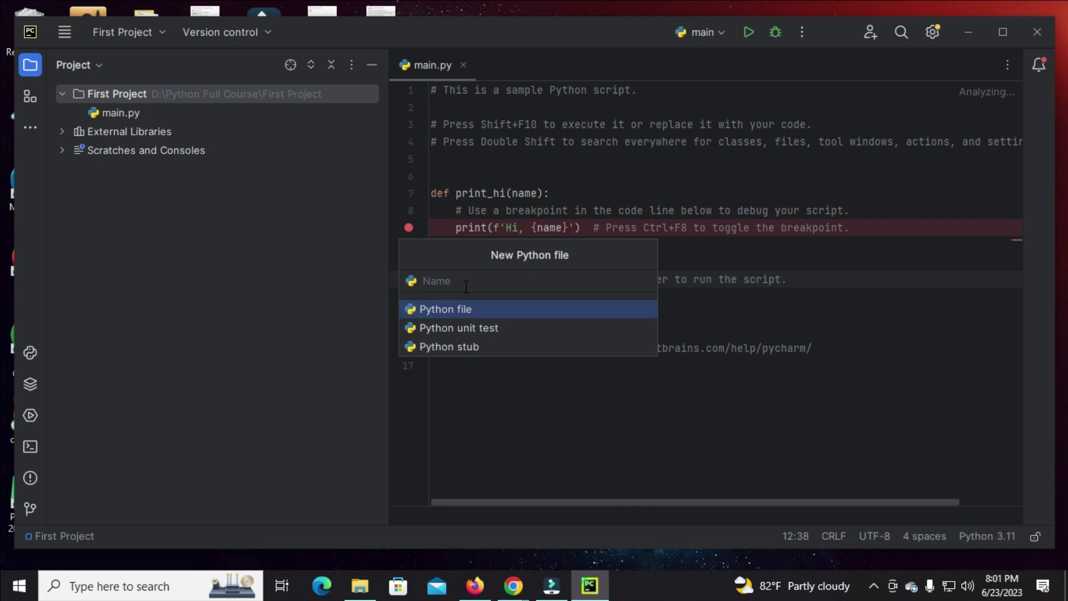
pyautogui.write('first')
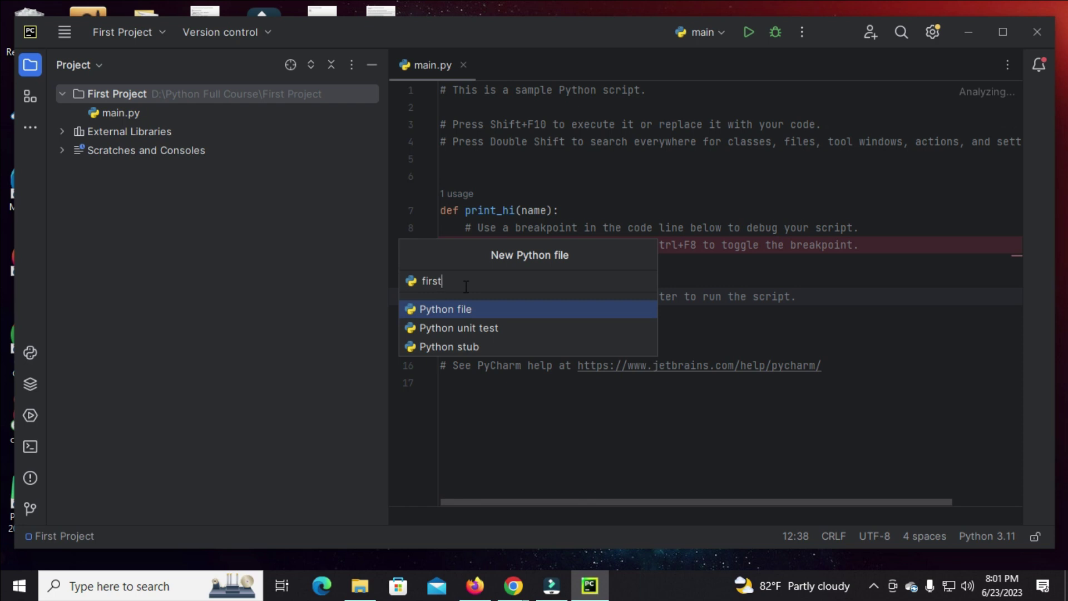
pyautogui.write('code.py')
pyautogui.press('BackSpace')
pyautogui.press('BackSpace')
pyautogui.press('BackSpace')
pyautogui.press('Return')
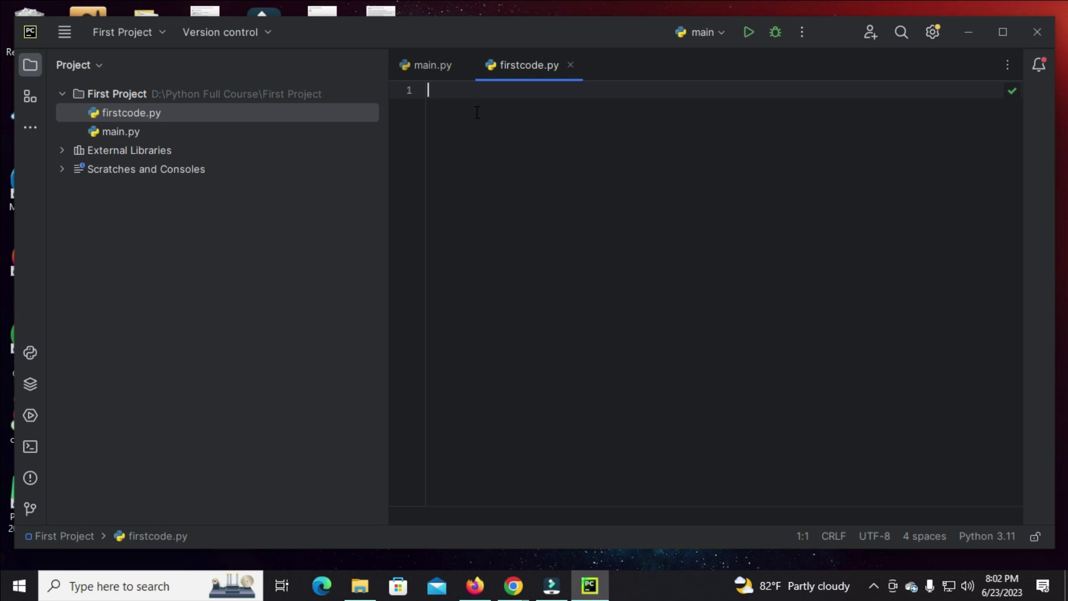
# Write the statement print("Hello World") on line 1 of firstcode.py
pyautogui.write('pri')
pyautogui.write('nt(')
pyautogui.write('"')
pyautogui.write('Hel')
pyautogui.write('lo Wo')
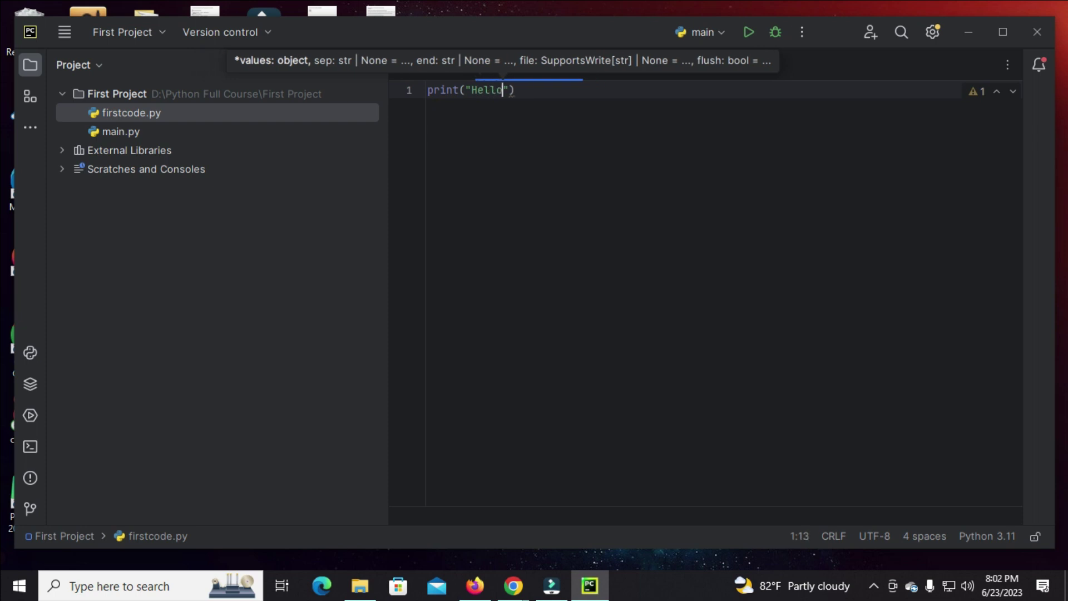
pyautogui.write('rld!')
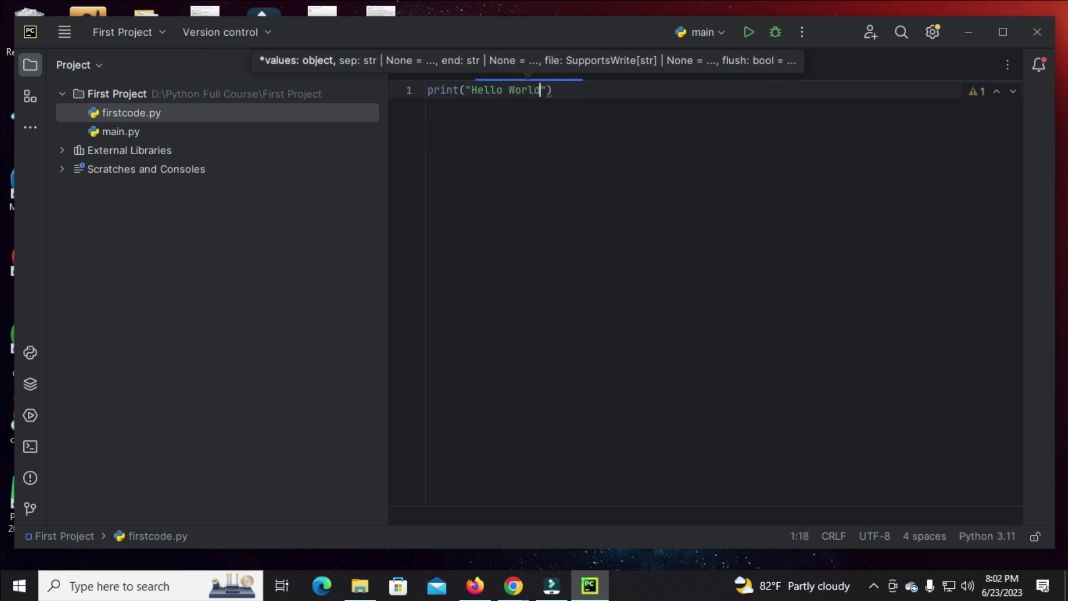